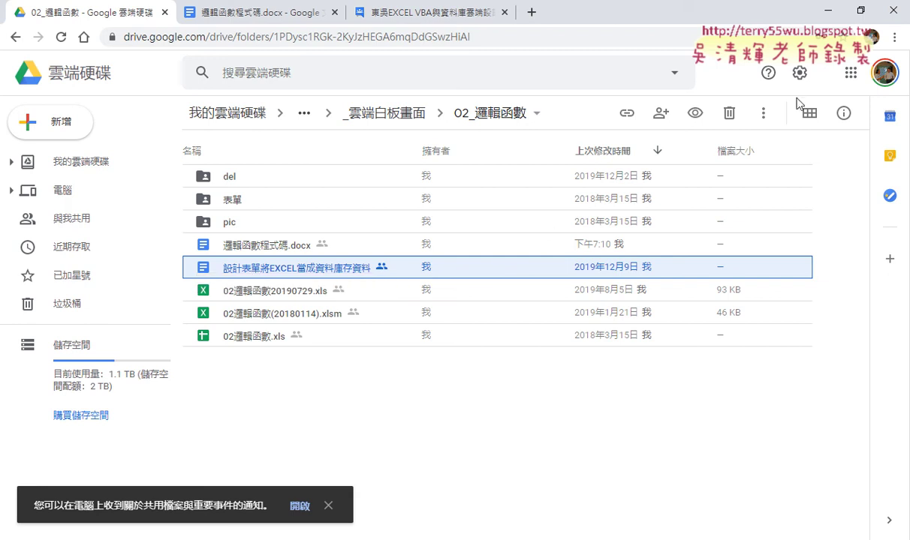
Minimize Chrome to bring the 02邏輯函數OK.xls workbook's IF sheet to the front
left_click(829, 12)
left_click(435, 379)
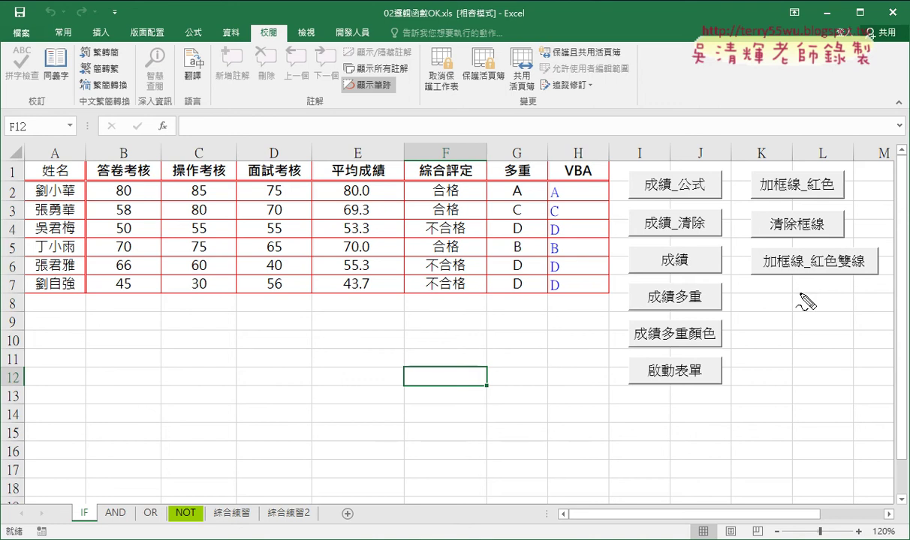
Open the 成績系統 UserForm with the sheet's 啟動表單 button
left_click_drag(633, 358, 636, 397)
left_click(689, 371)
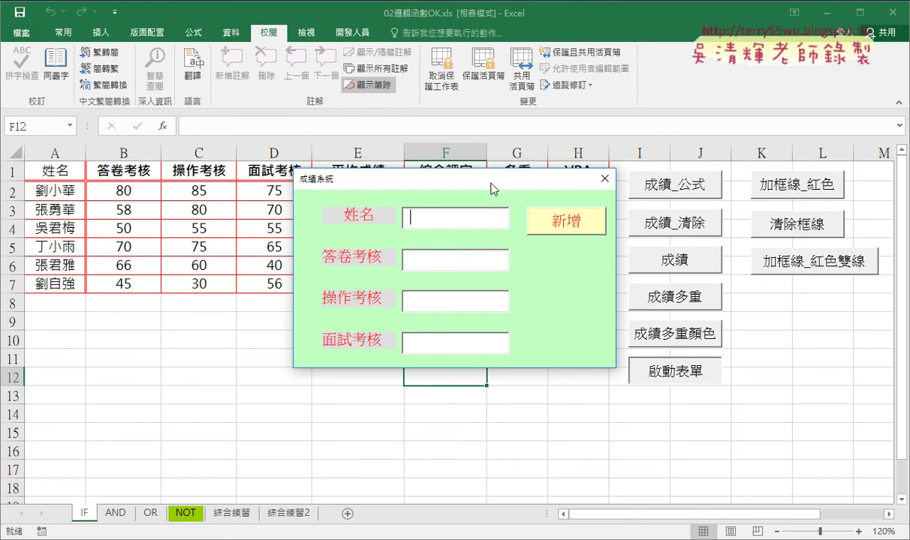
Drag the 成績系統 form to the upper right, clear of columns E–H
left_click_drag(488, 184, 715, 335)
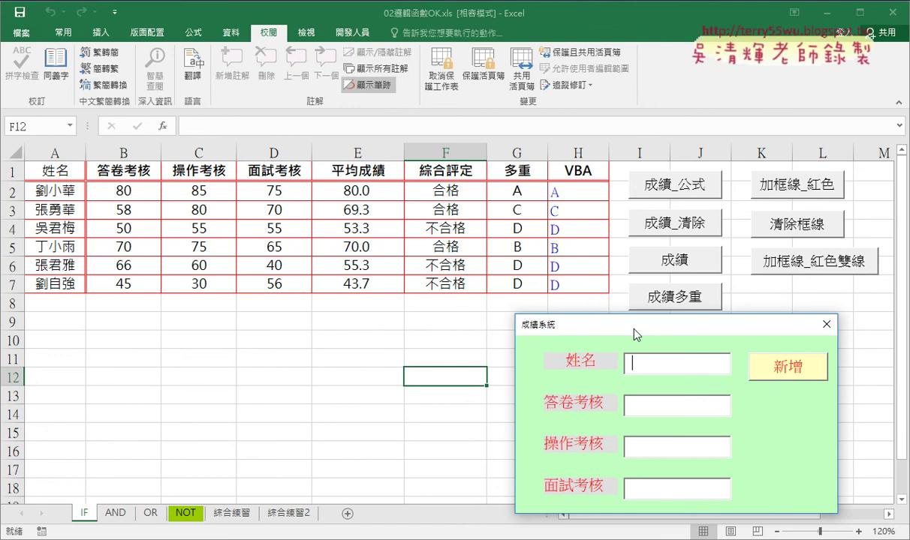
left_click_drag(634, 329, 714, 178)
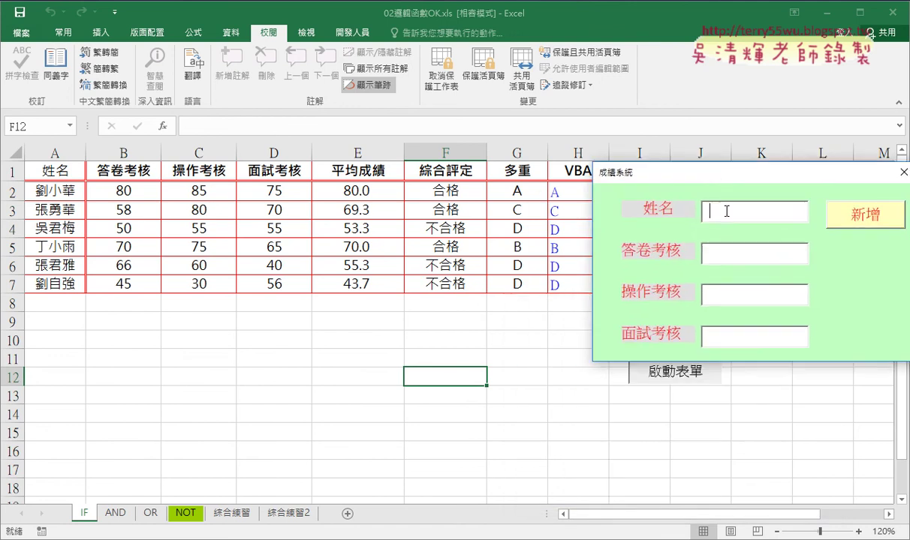
left_click(720, 295)
key("Tab")
Mark empty row 8's cells E8–H8 and the form with the screen pen, then clear them
mouse_move(22, 289)
left_mouse_down()
mouse_move(19, 318)
mouse_move(83, 281)
mouse_move(308, 289)
mouse_move(179, 319)
mouse_move(27, 325)
left_mouse_up()
left_click_drag(349, 313, 369, 320)
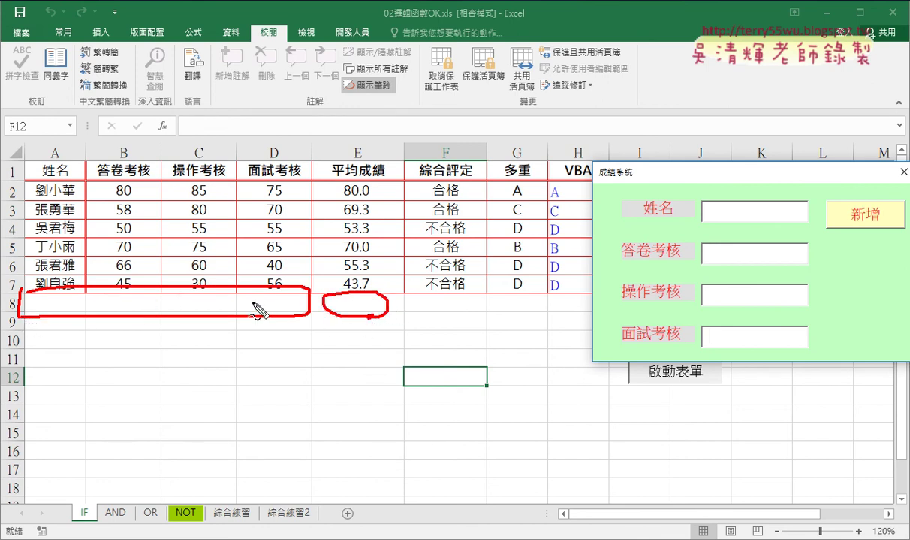
mouse_move(454, 310)
left_mouse_down()
mouse_move(416, 305)
mouse_move(484, 313)
left_mouse_up()
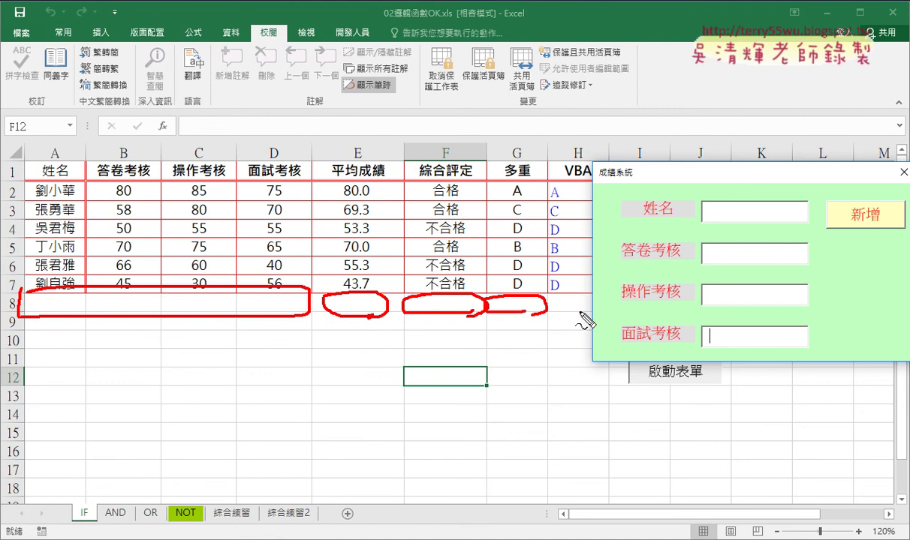
left_click_drag(578, 302, 577, 298)
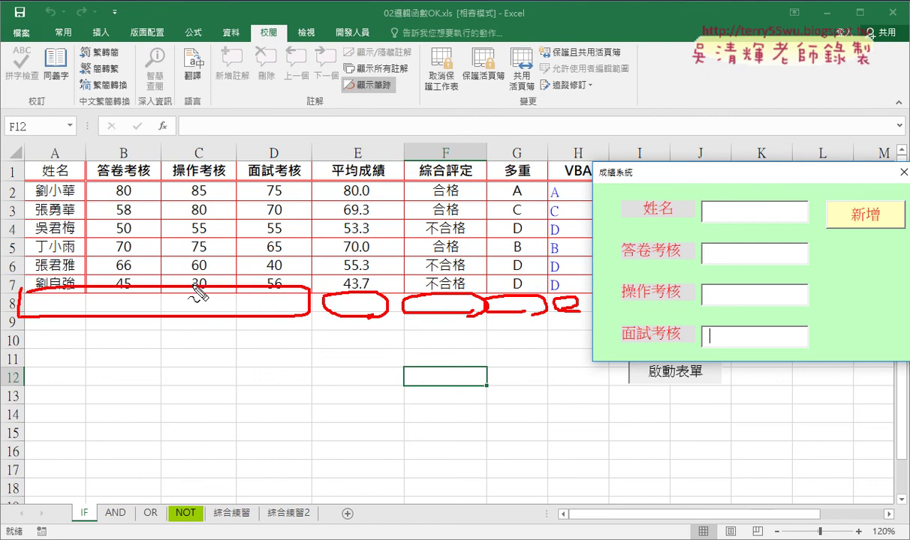
left_click_drag(193, 286, 373, 258)
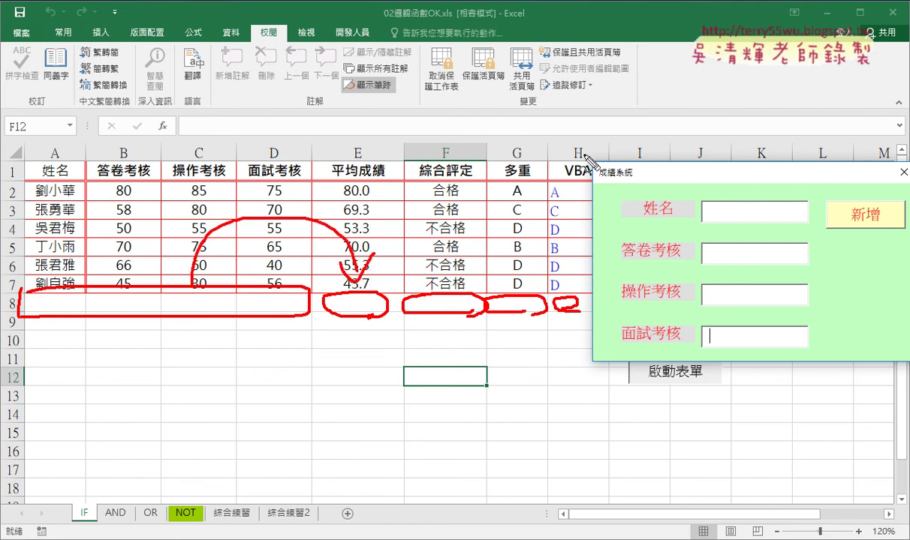
left_click_drag(582, 157, 598, 361)
left_click_drag(600, 166, 608, 369)
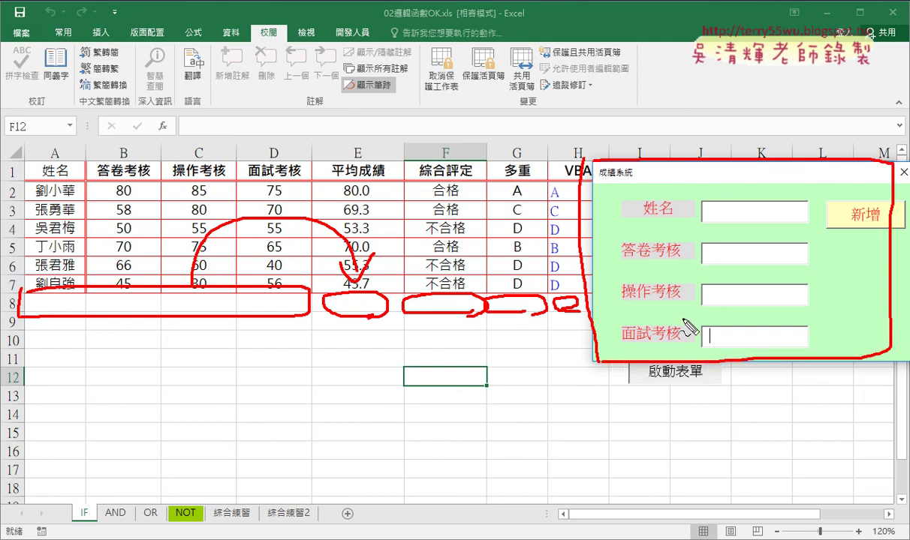
key("Escape")
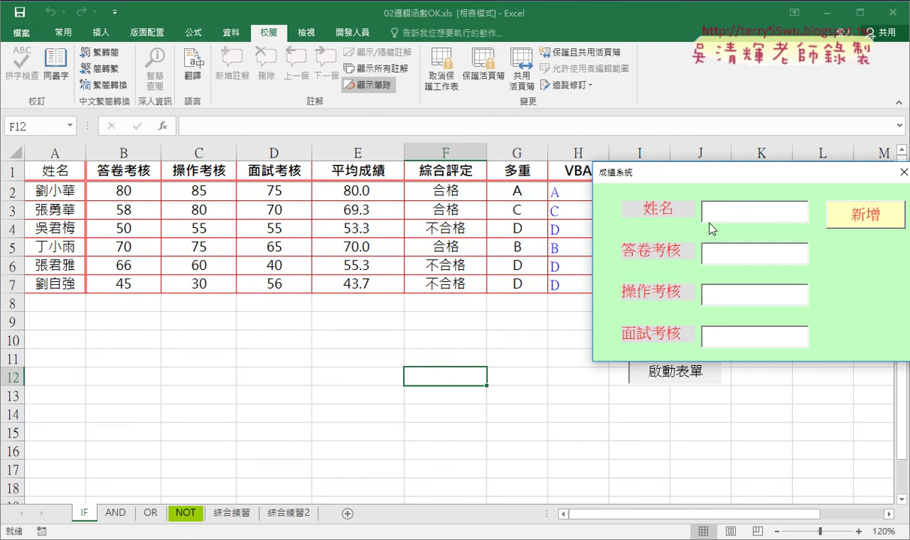
Add student AAA with scores 85, 96 and 97 as row 8
type("AAA")
key("Tab")
type("85")
key("Tab")
type("96")
key("Tab")
type("97")
key("Return")
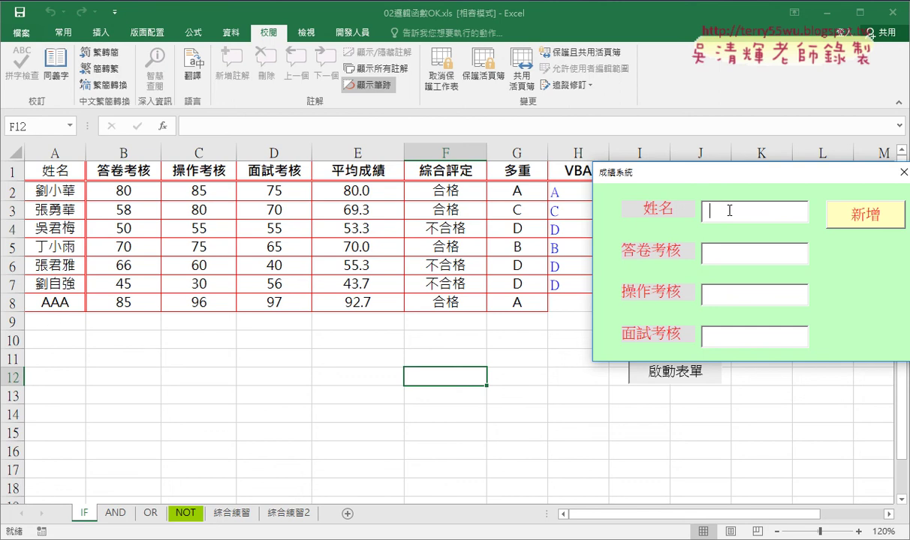
Add student BBB with scores 85, 96 and 74 as row 9
type("BBB")
key("Tab")
type("85")
key("Tab")
type("96")
key("Tab")
type("74")
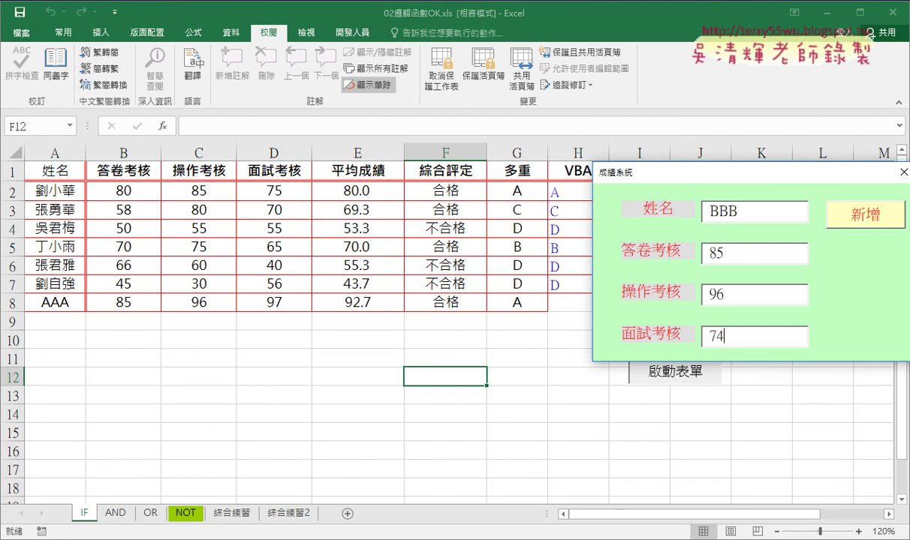
key("Return")
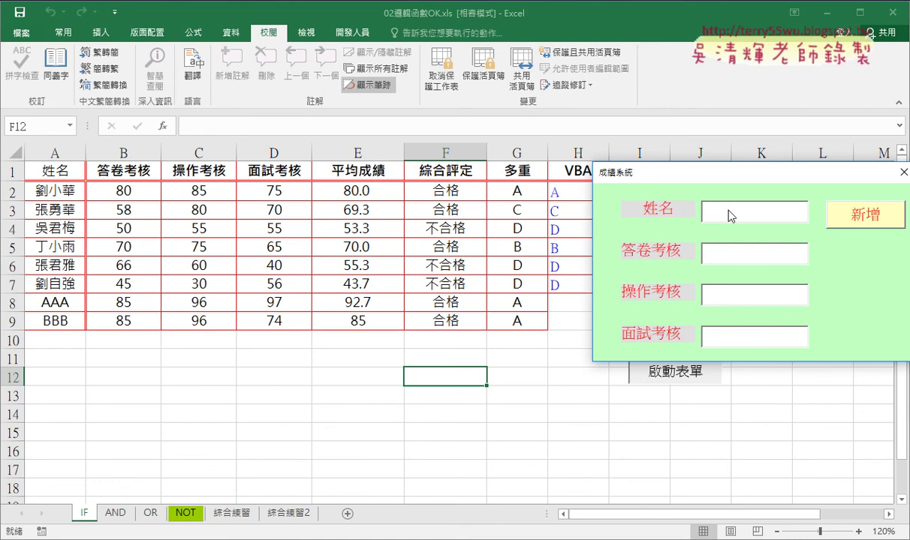
Add student CCC with scores 25, 65 and 87 as row 10
type("CCC")
key("Tab")
type("25")
key("Tab")
type("6")
type("5")
key("Tab")
type("87")
key("Return")
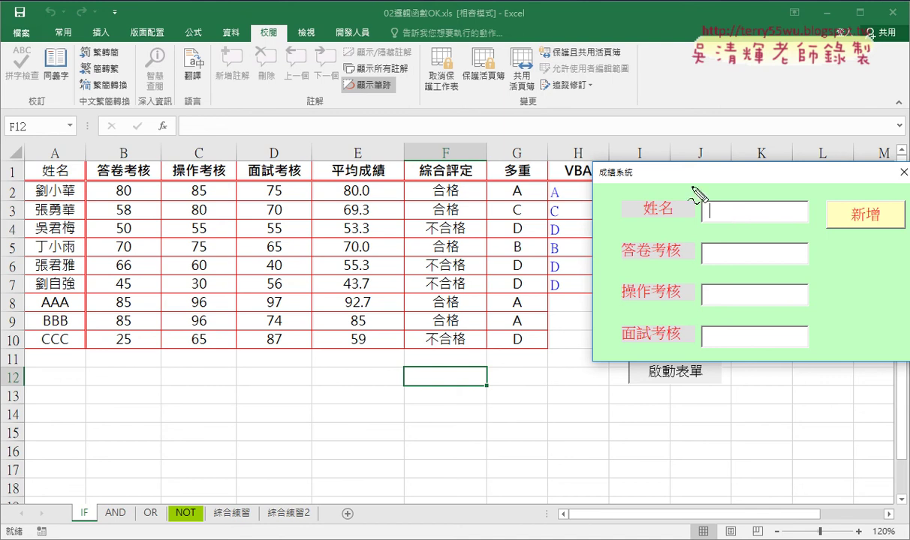
Outline the form and draw an arrow from the table to it, then clear the marks
mouse_move(588, 149)
left_mouse_down()
mouse_move(581, 214)
mouse_move(595, 373)
left_mouse_up()
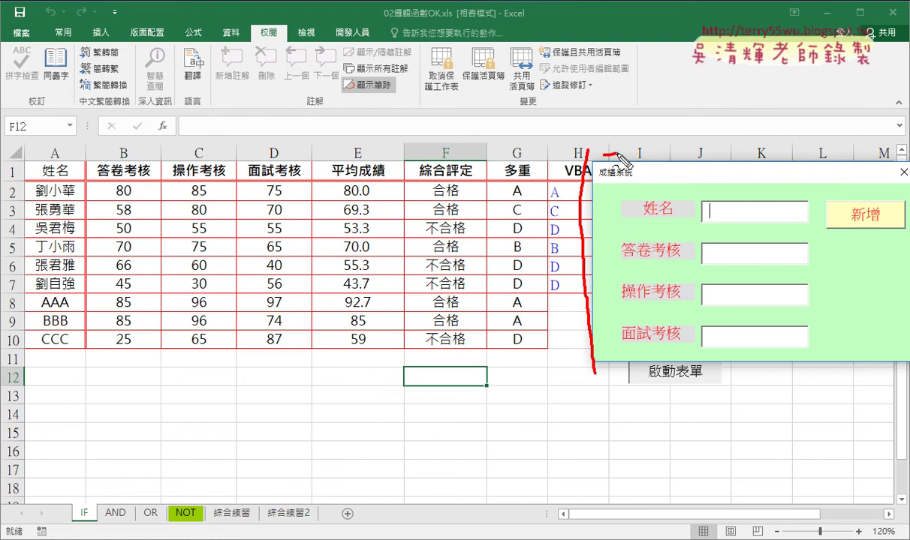
mouse_move(604, 159)
left_mouse_down()
mouse_move(903, 280)
mouse_move(593, 376)
left_mouse_up()
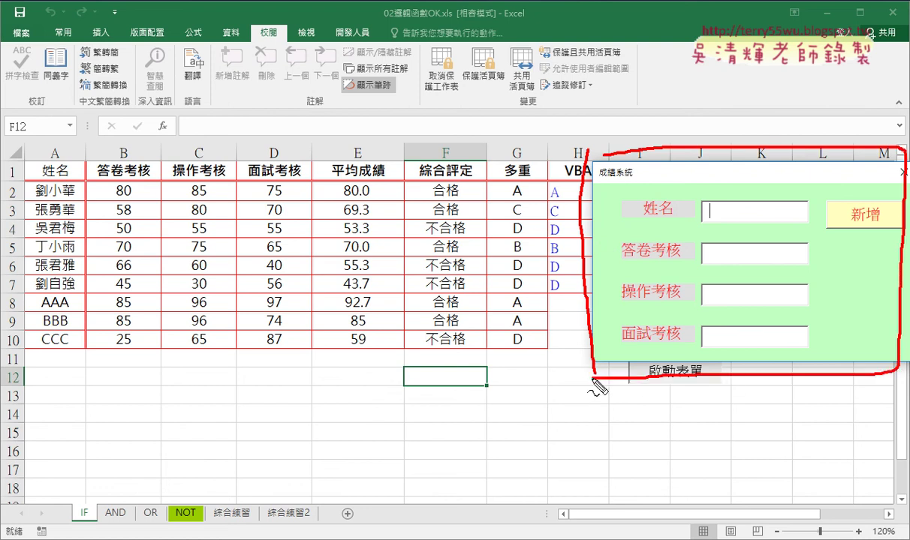
left_click_drag(390, 210, 580, 252)
left_click_drag(553, 213, 559, 272)
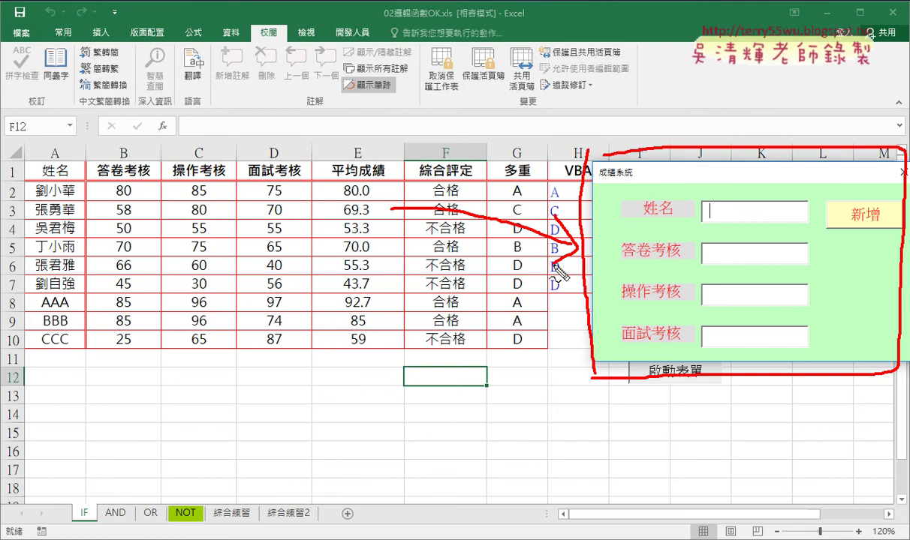
key("Escape")
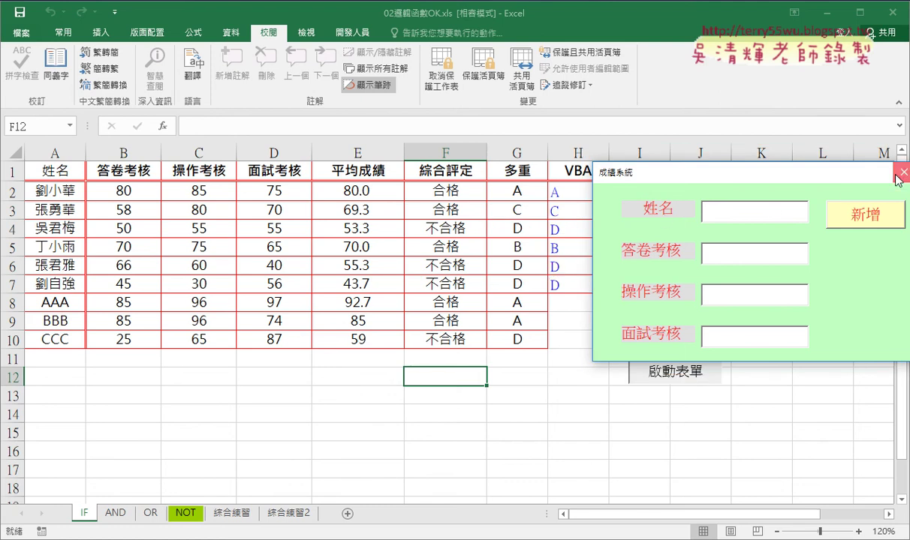
Close and reopen the 成績系統 form, move it upper right, then close it
left_click(898, 175)
left_click(688, 375)
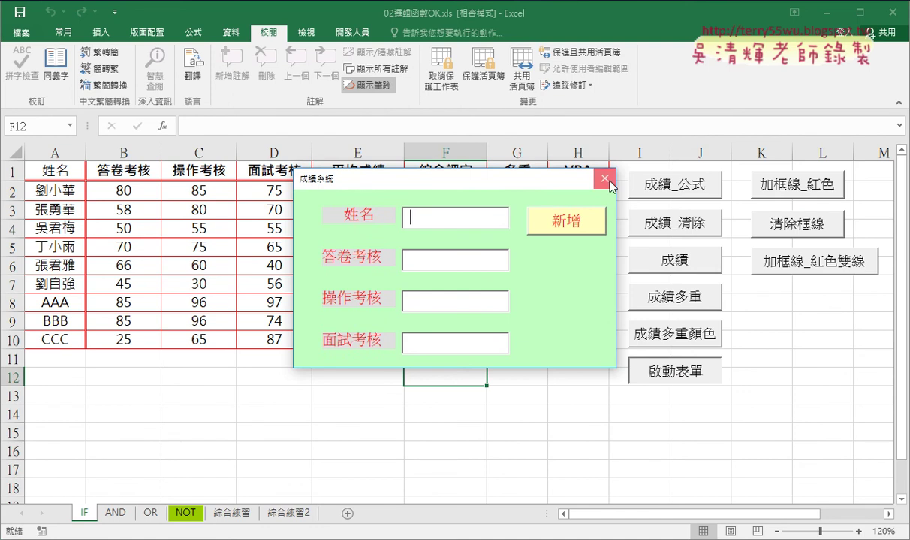
left_click_drag(485, 179, 709, 95)
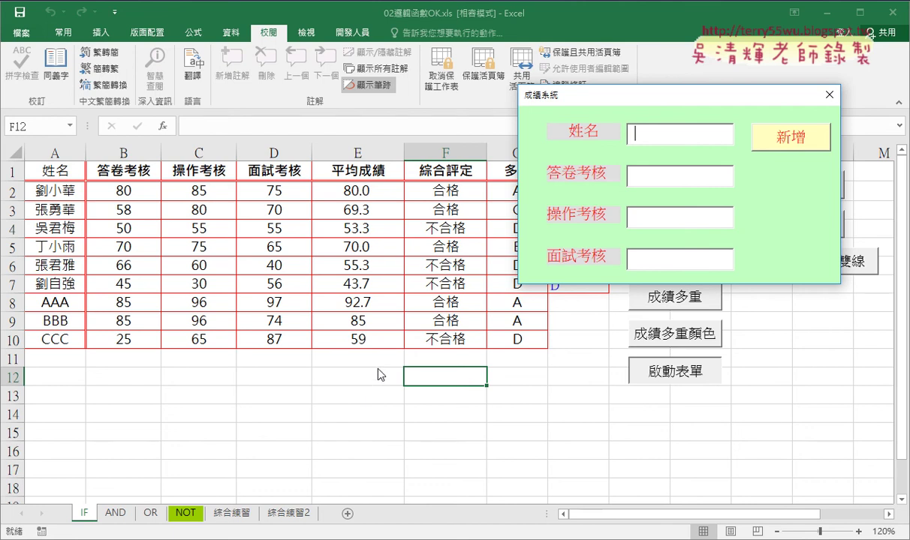
left_click(829, 94)
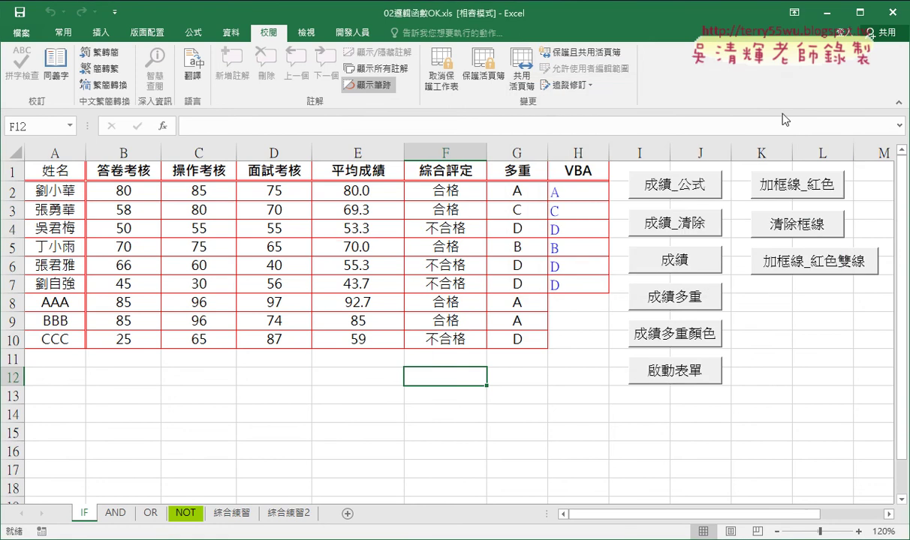
Minimize Excel and switch to the 02邏輯函數.xls workbook from the taskbar
left_click(823, 12)
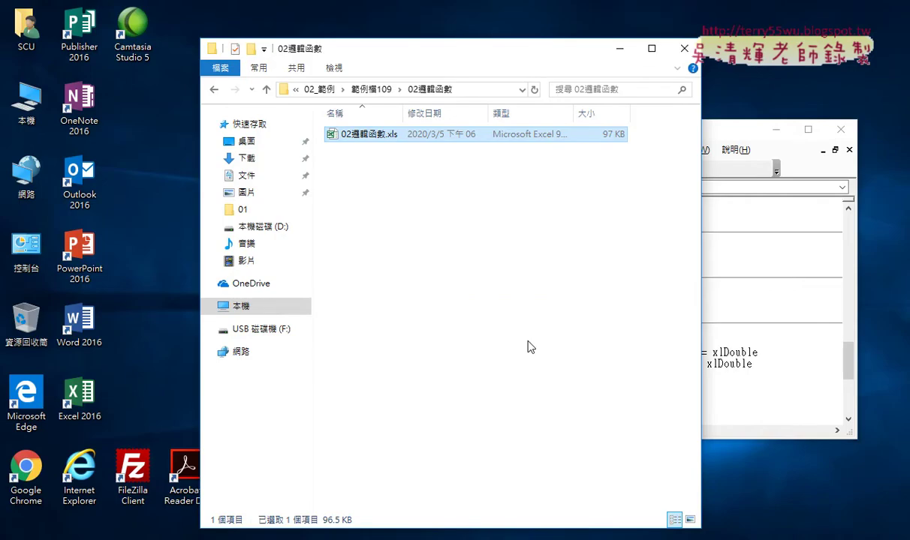
left_click(230, 537)
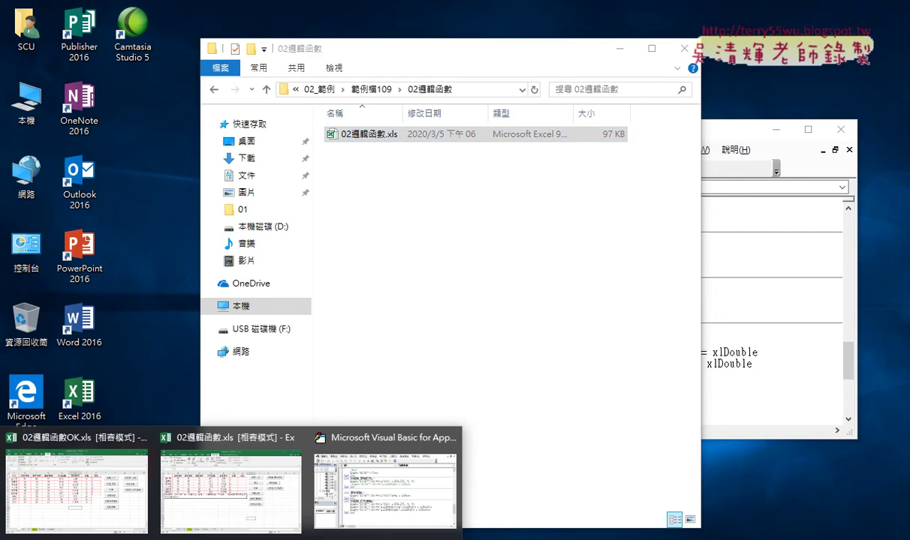
left_click(249, 502)
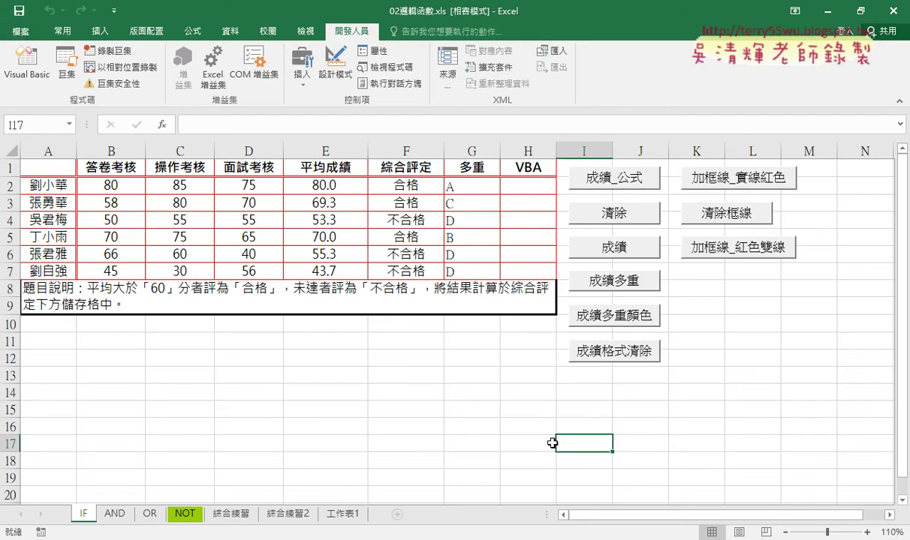
left_click(584, 407)
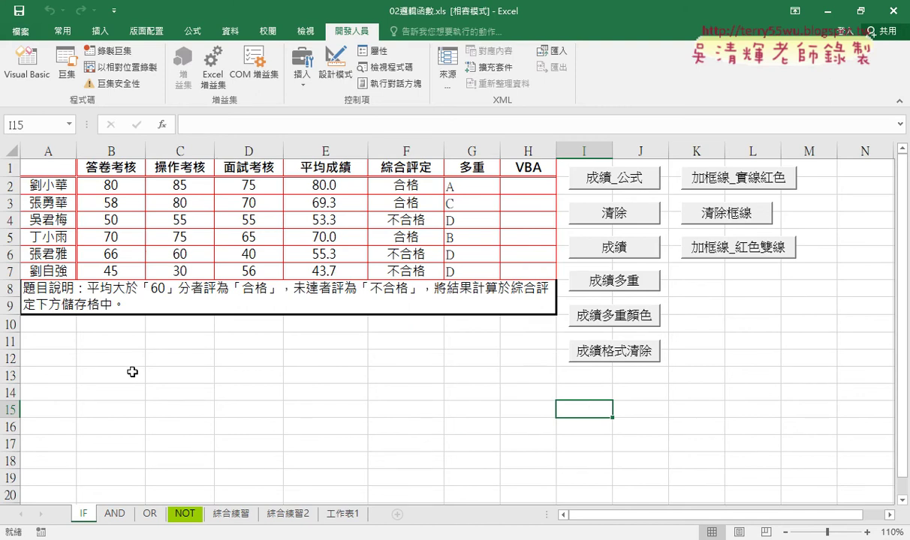
left_click_drag(11, 288, 15, 305)
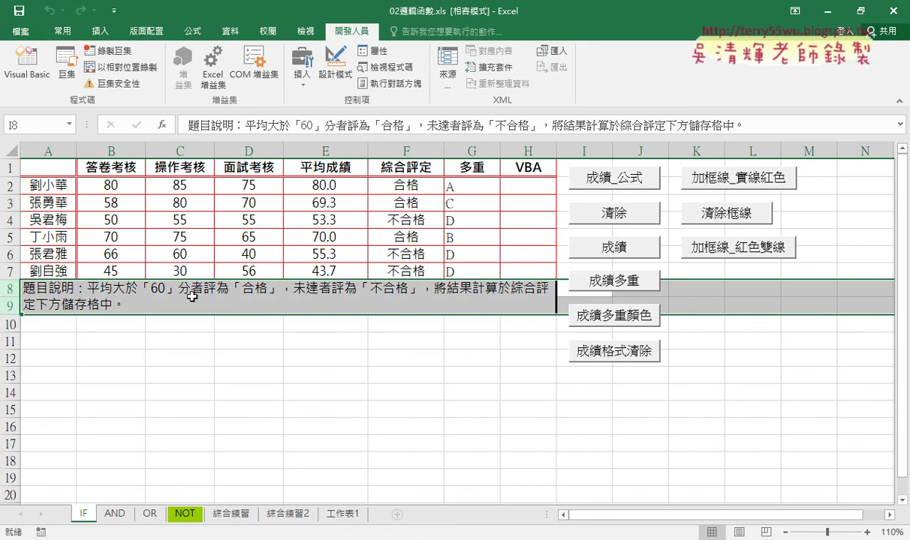
right_click(370, 290)
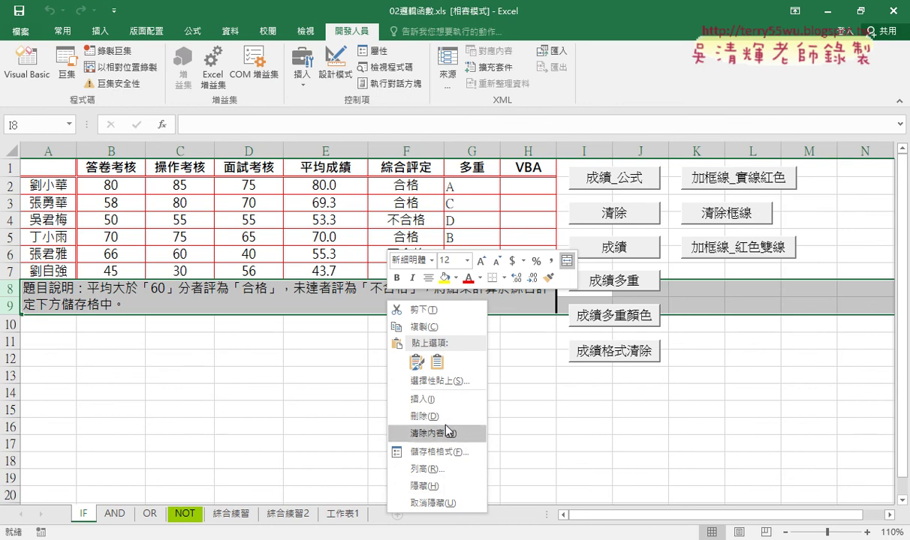
left_click(445, 417)
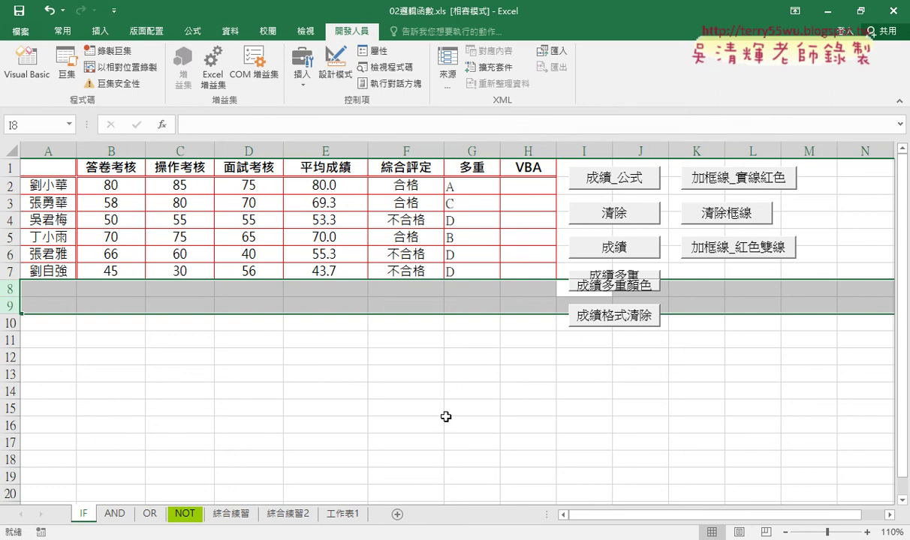
key("ctrl+z")
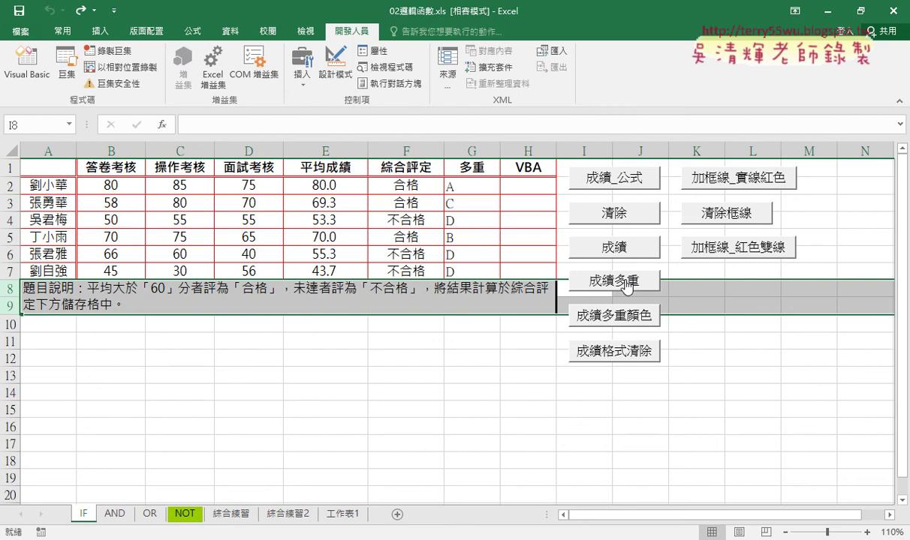
Select all nine macro buttons beside the grade table, from 成績多重 to 加框線_紅色雙線
left_click(589, 277, "ctrl")
left_click(583, 308, "ctrl")
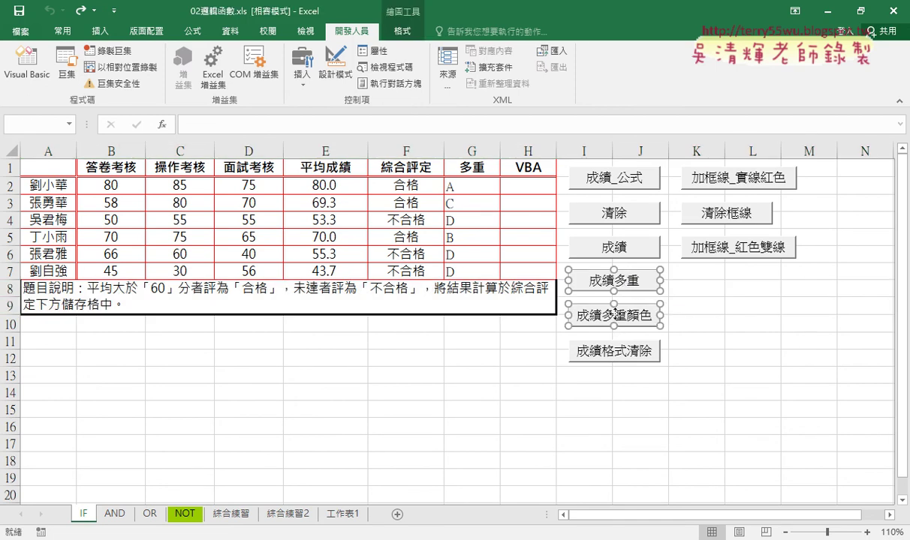
left_click(614, 358, "ctrl")
left_click(599, 248, "ctrl")
left_click(634, 204, "ctrl")
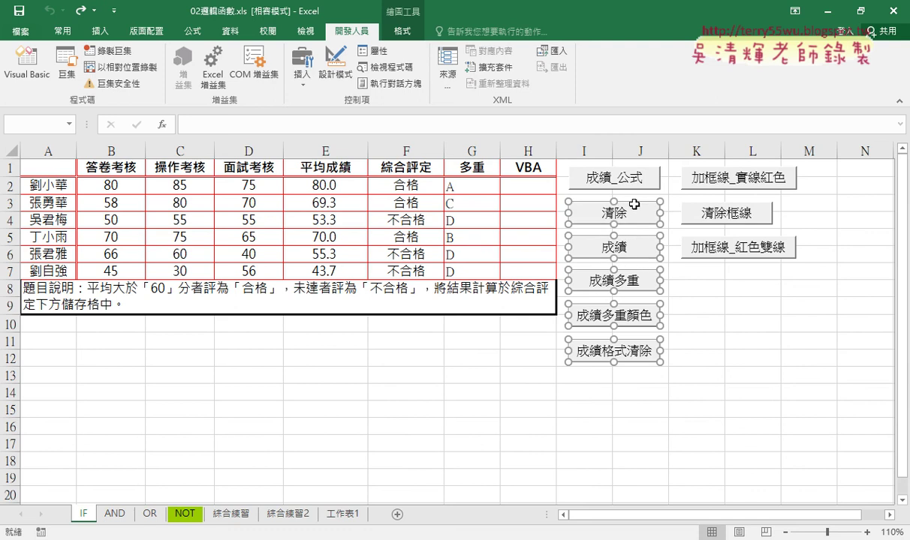
left_click(598, 173, "ctrl")
left_click(680, 174, "ctrl")
left_click(679, 204, "ctrl")
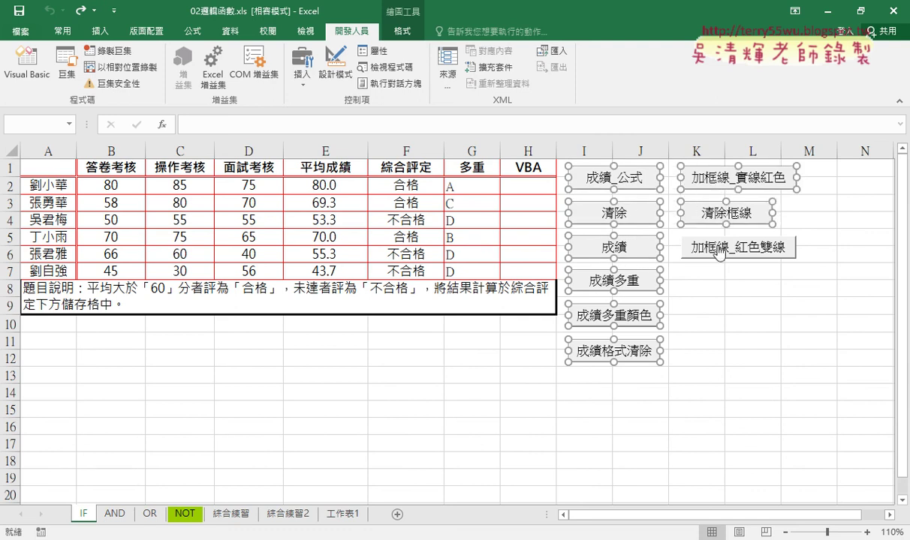
left_click(719, 254, "ctrl")
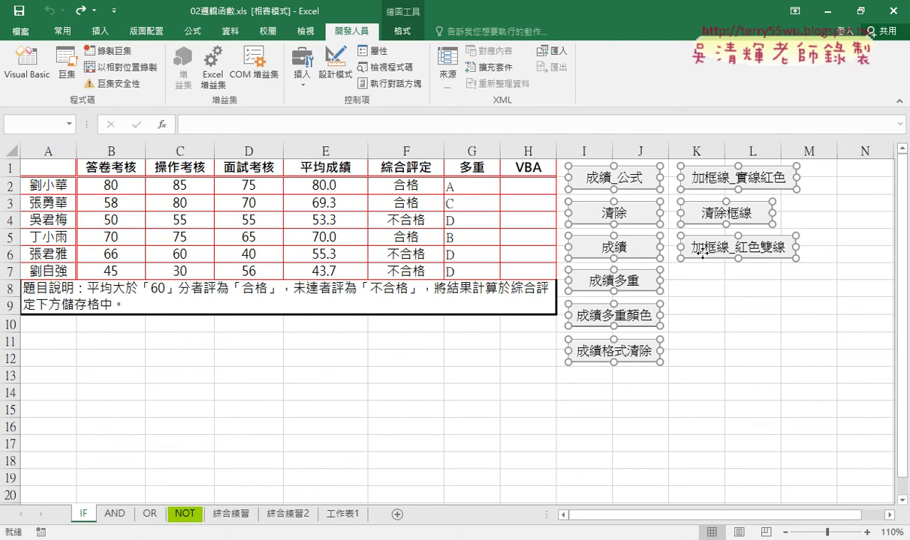
In the buttons' 控制項格式 settings, choose 大小位置不隨儲存格改變 for object positioning
right_click(704, 252)
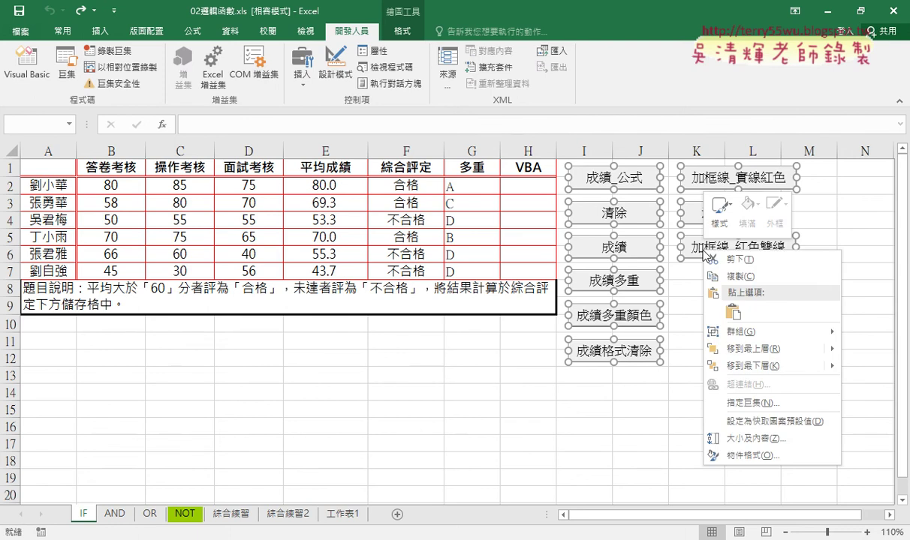
left_click(737, 457)
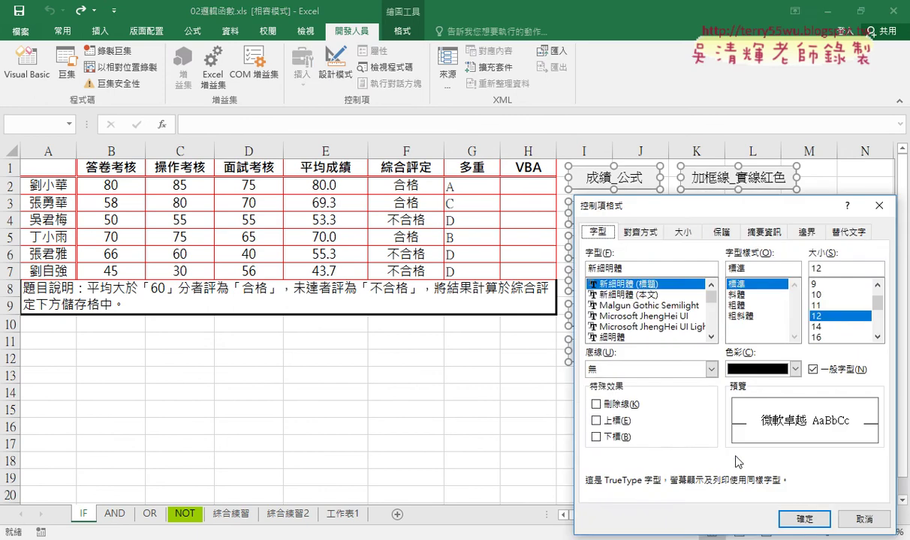
mouse_move(691, 208)
left_mouse_down()
mouse_move(698, 178)
mouse_move(589, 56)
left_mouse_up()
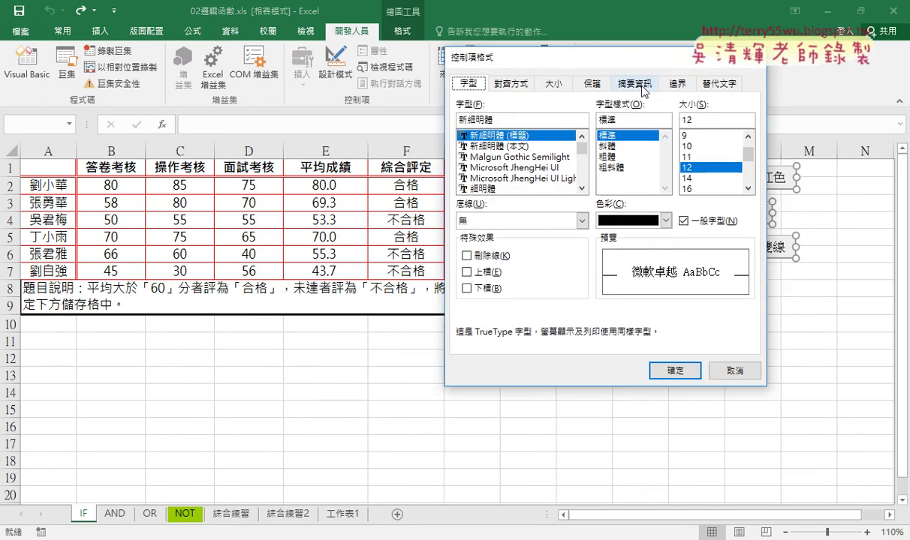
left_click(634, 83)
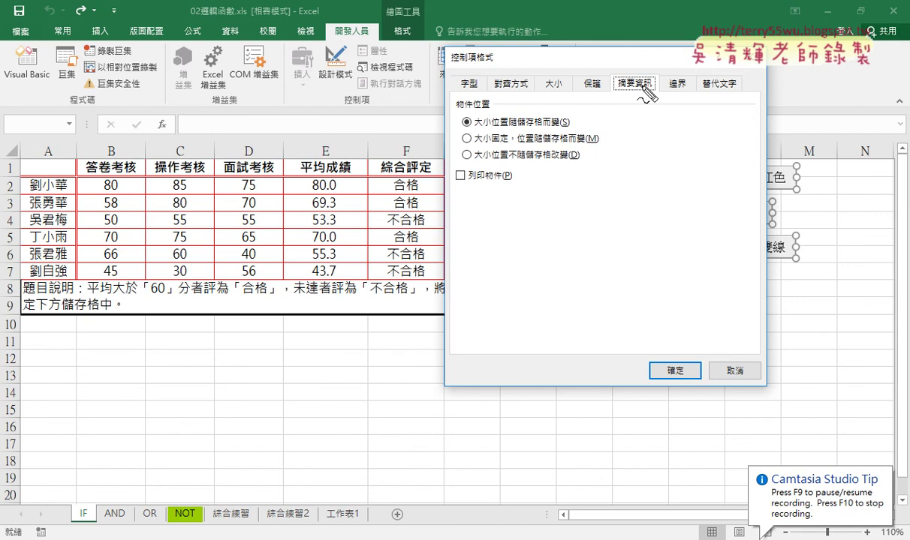
left_click_drag(598, 96, 634, 96)
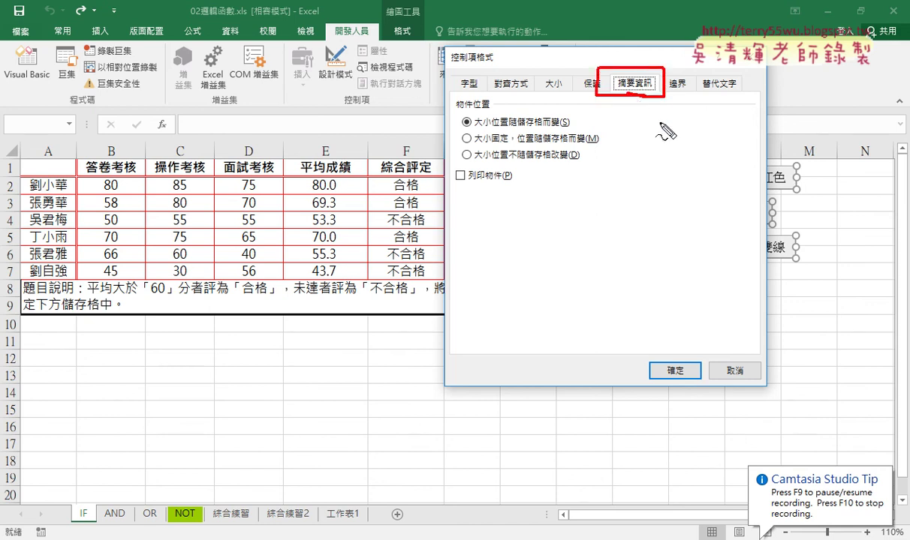
left_click_drag(477, 129, 569, 129)
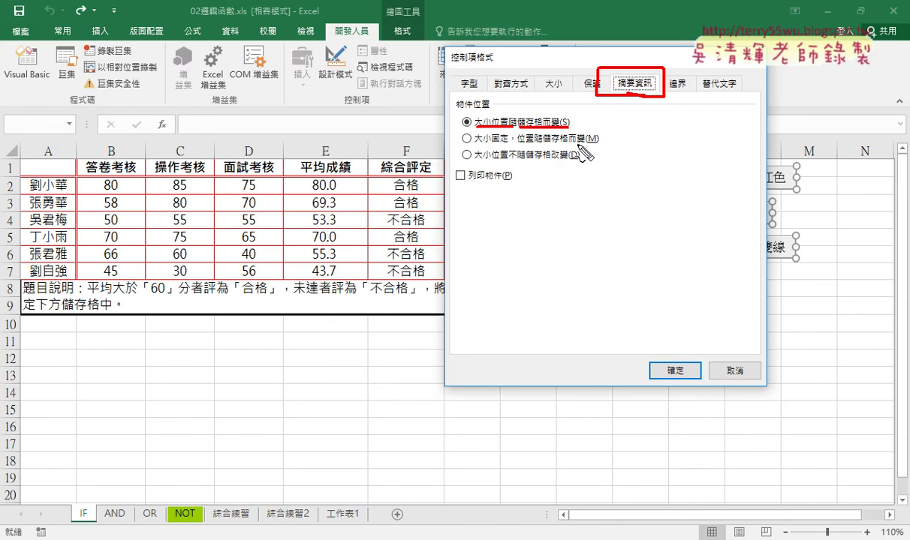
left_click_drag(509, 162, 568, 161)
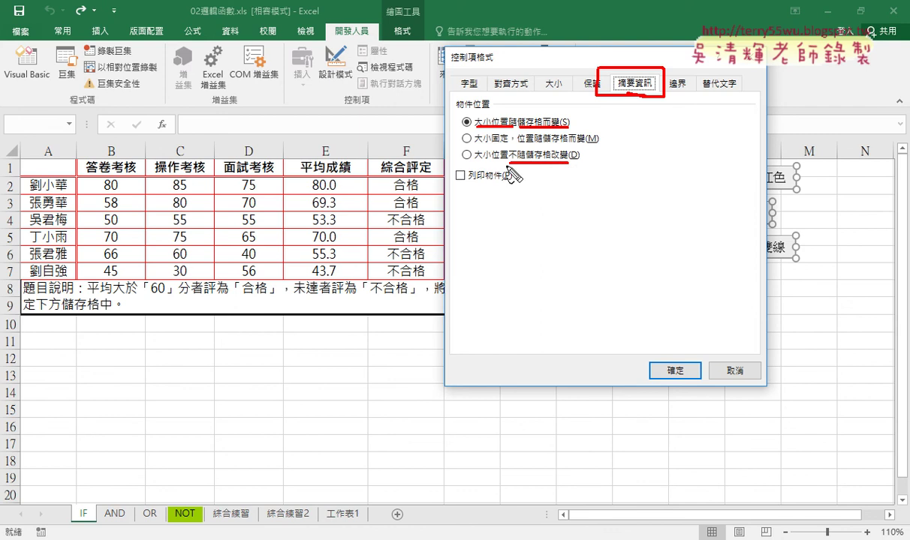
left_click_drag(506, 146, 511, 161)
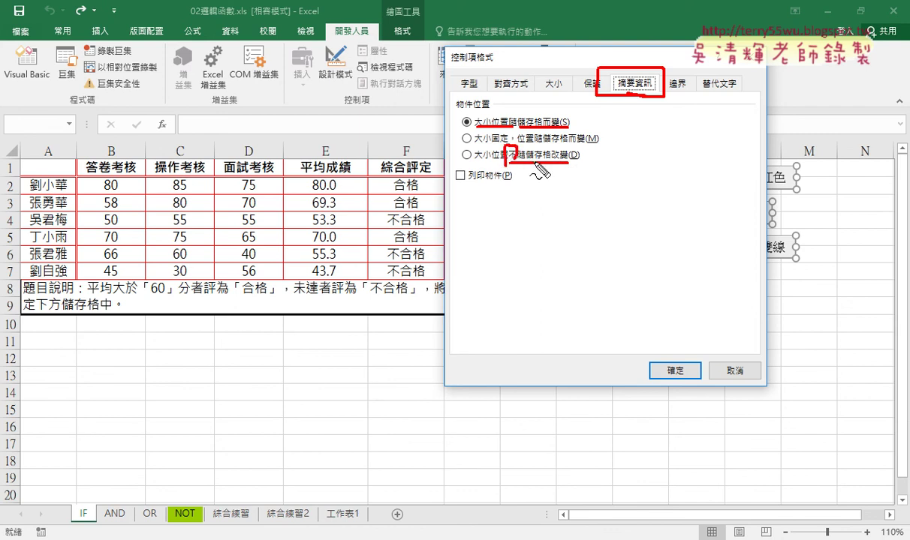
key("Escape")
left_click(492, 155)
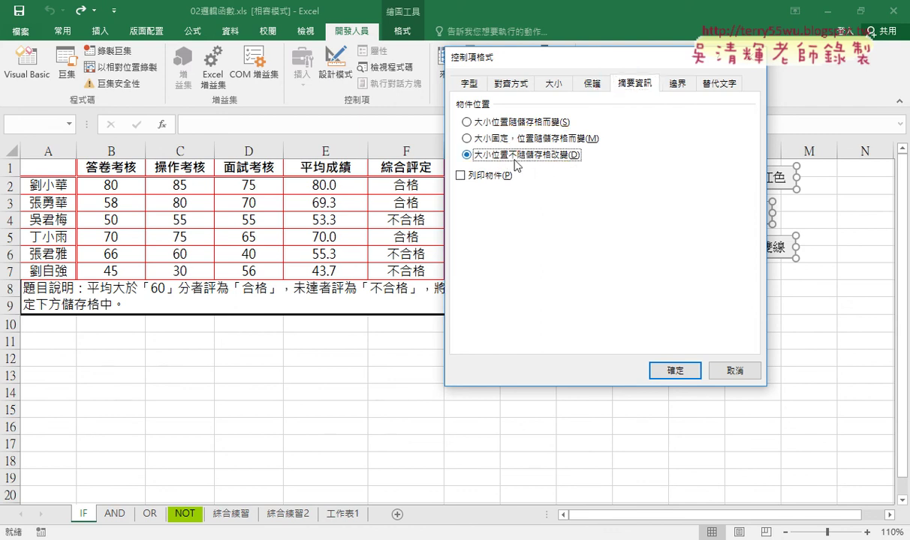
Confirm the fixed-position setting, then delete rows 8–9 holding the 題目說明 note
left_click(674, 371)
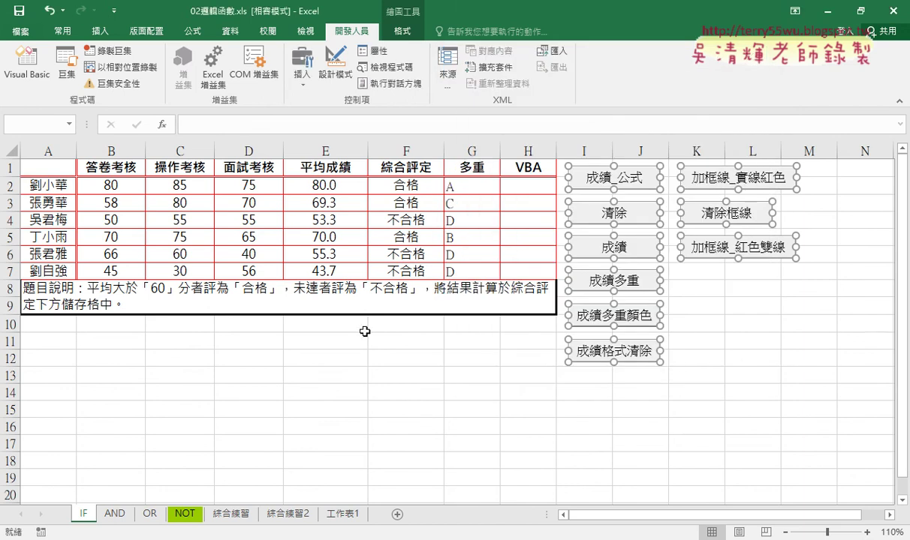
left_click(246, 370)
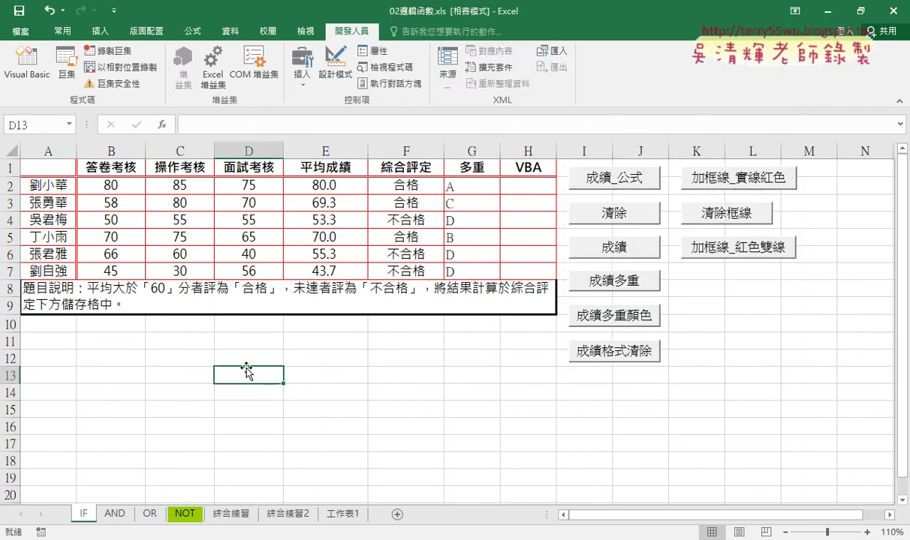
left_click(11, 288)
right_click(126, 311)
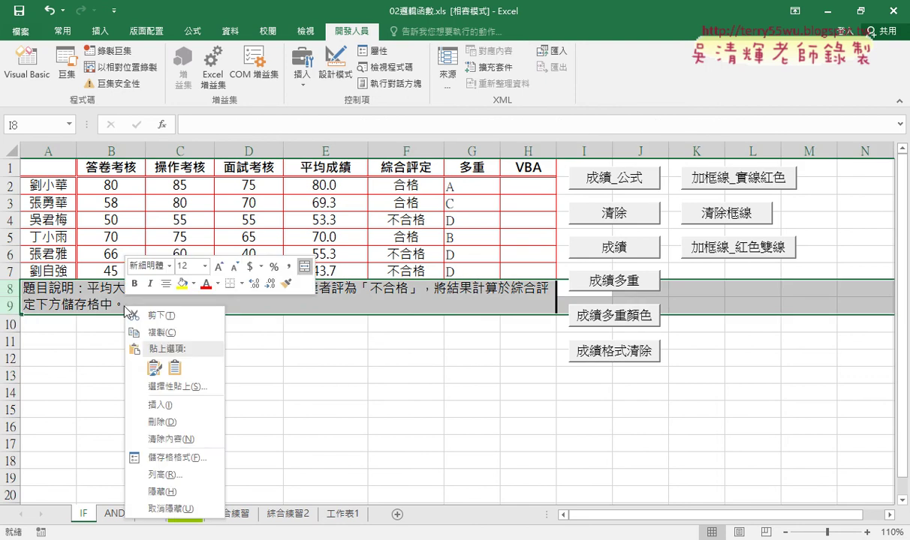
left_click(180, 421)
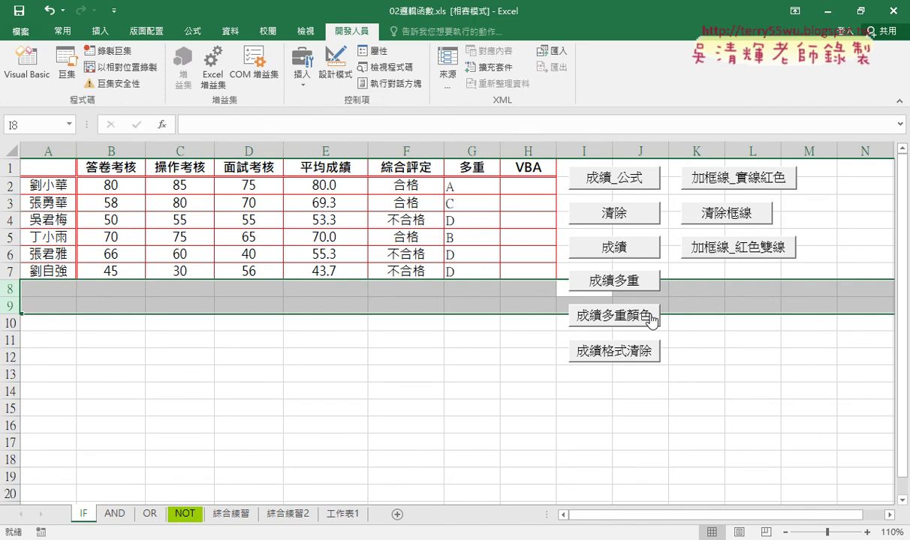
Verify the 成績多重顏色 button keeps 大小位置不隨儲存格改變, cancelling without changes
right_click(615, 315)
left_click(688, 443)
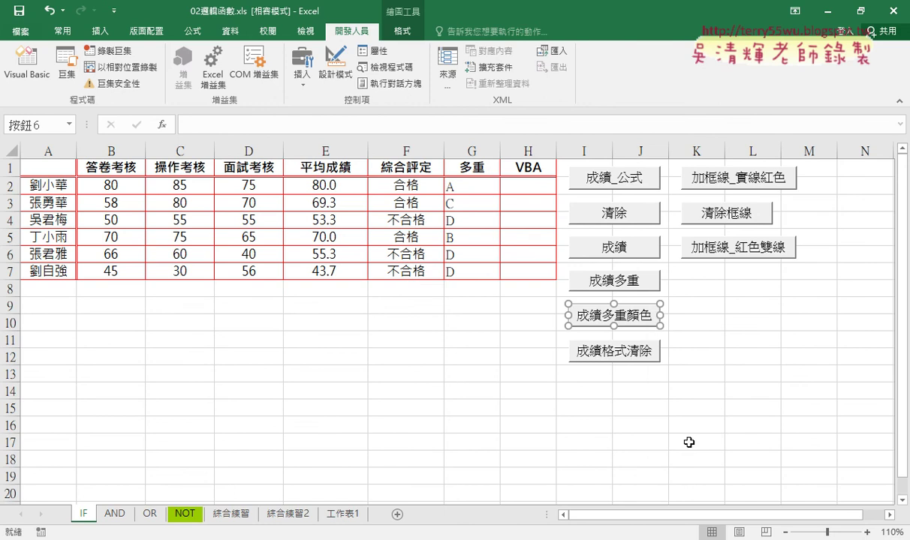
left_click(546, 410)
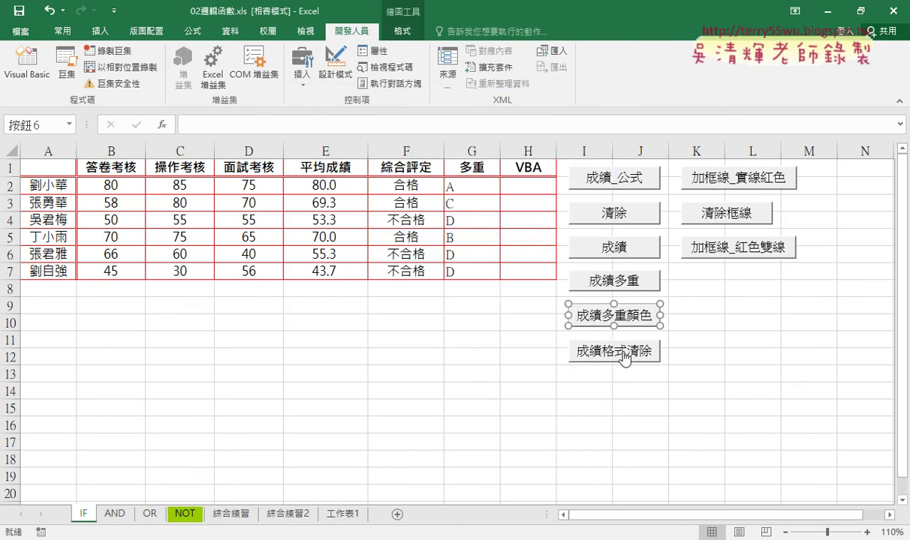
right_click(631, 311)
left_click(638, 441)
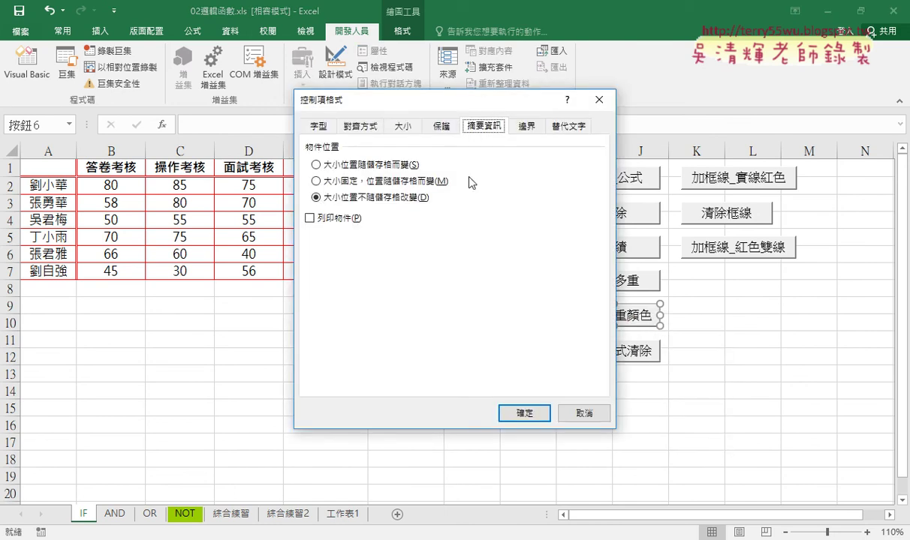
left_click(352, 196)
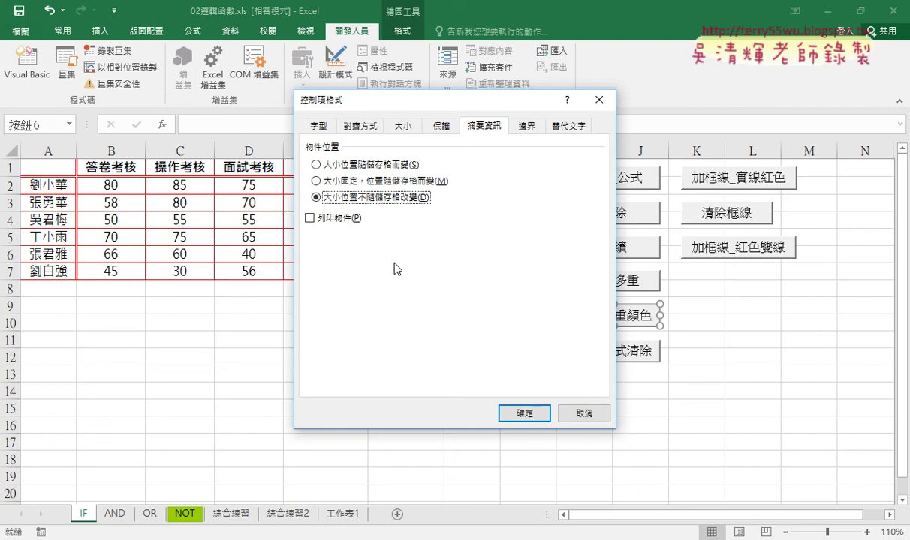
left_click(584, 413)
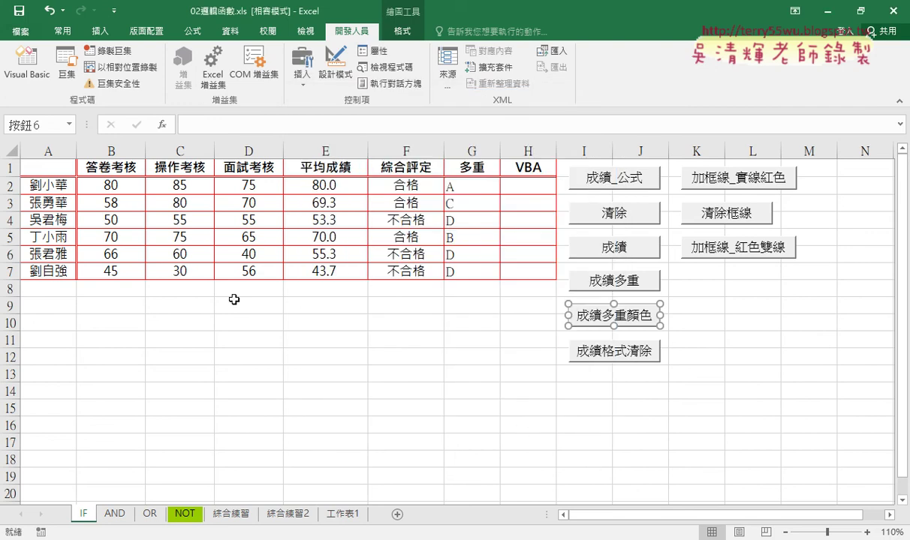
Enter the header 姓名 in cell A1
left_click(45, 171)
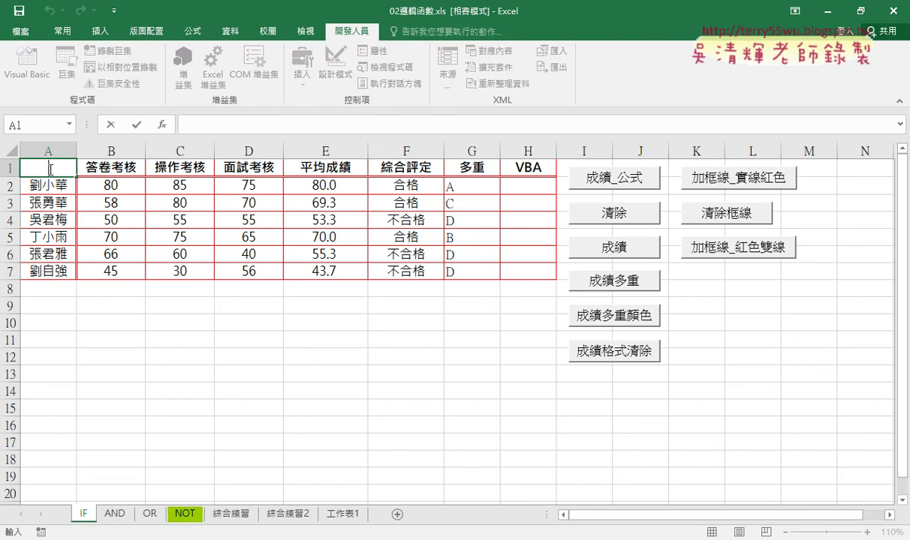
type("ㄒㄧ")
type("姓ㄇㄧㄥ")
key("Return")
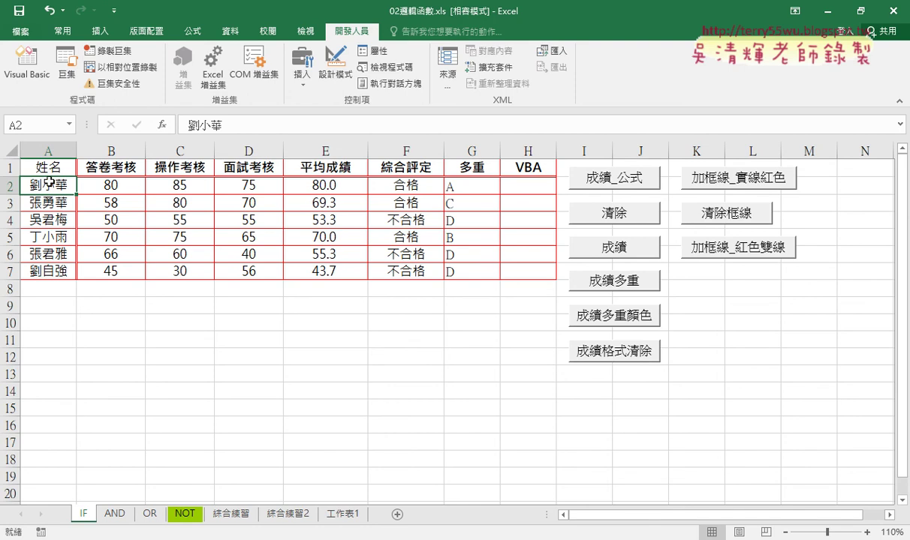
left_click_drag(47, 168, 528, 167)
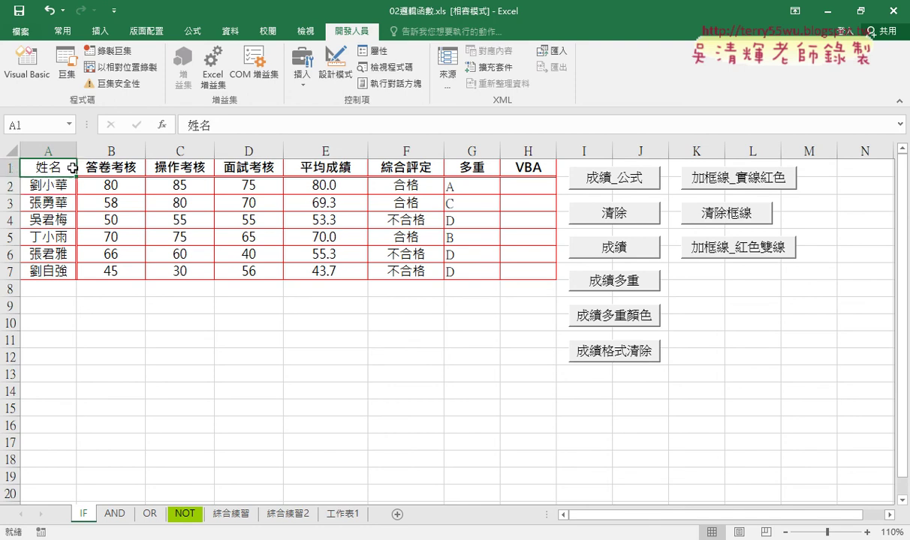
left_click(526, 149)
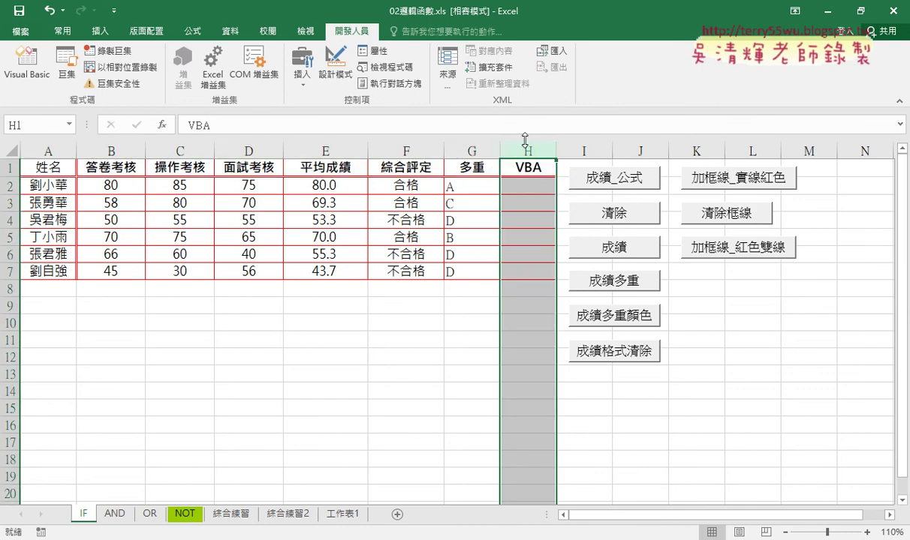
left_click(479, 146)
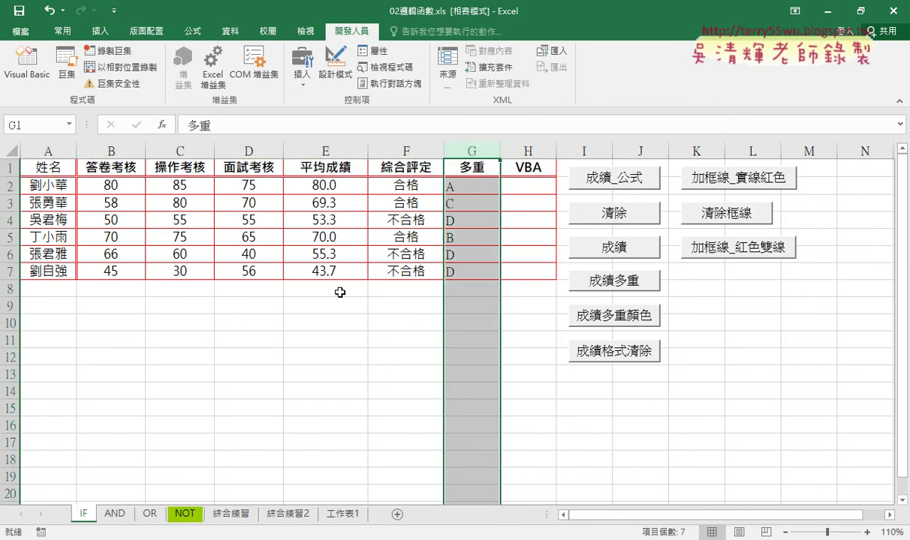
left_click_drag(43, 288, 247, 288)
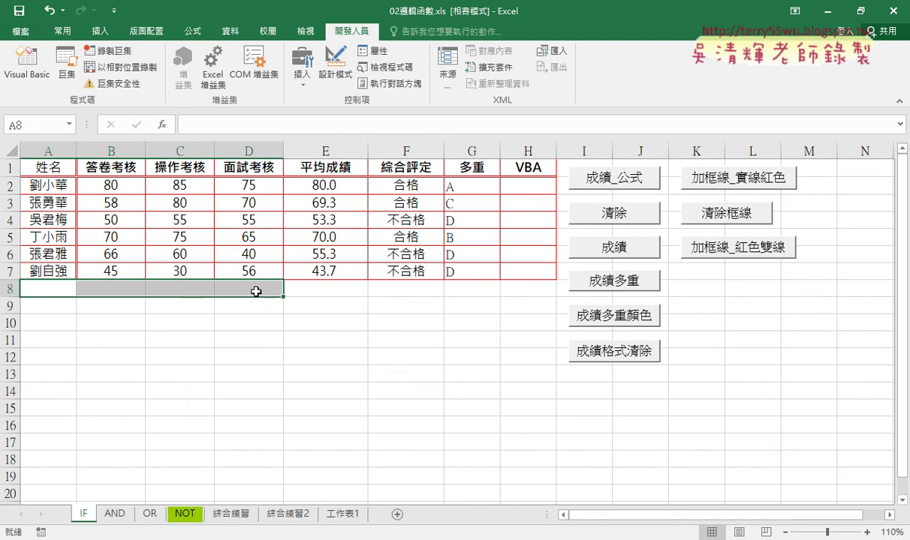
left_click(339, 290)
left_click_drag(339, 290, 478, 289)
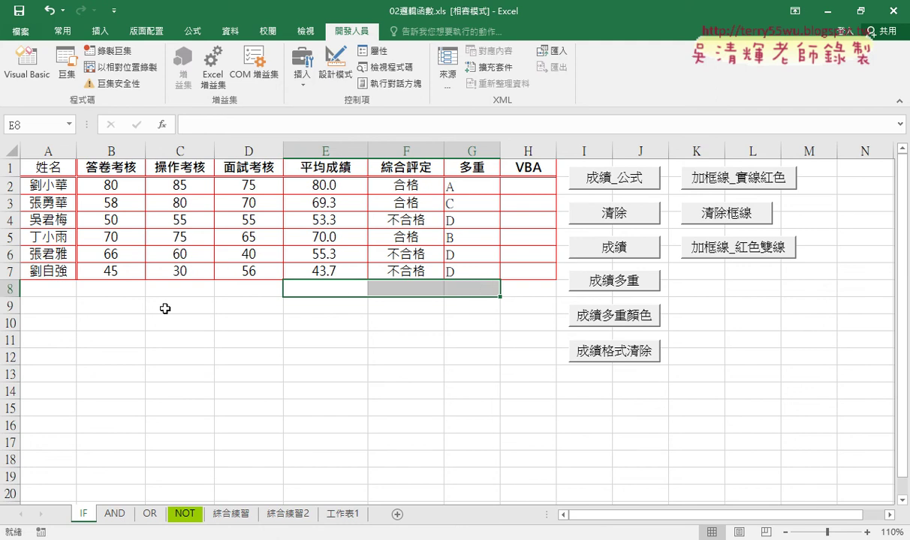
left_click_drag(45, 290, 268, 292)
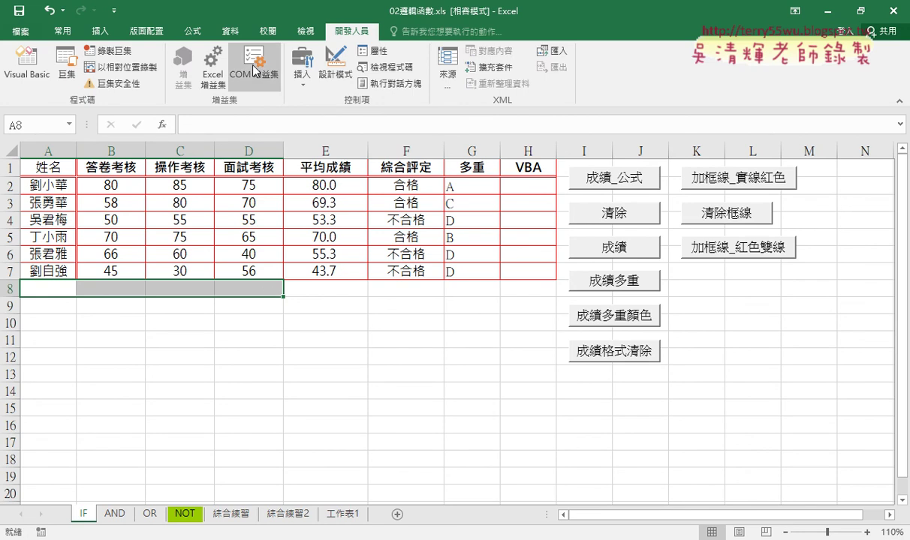
left_click(267, 31)
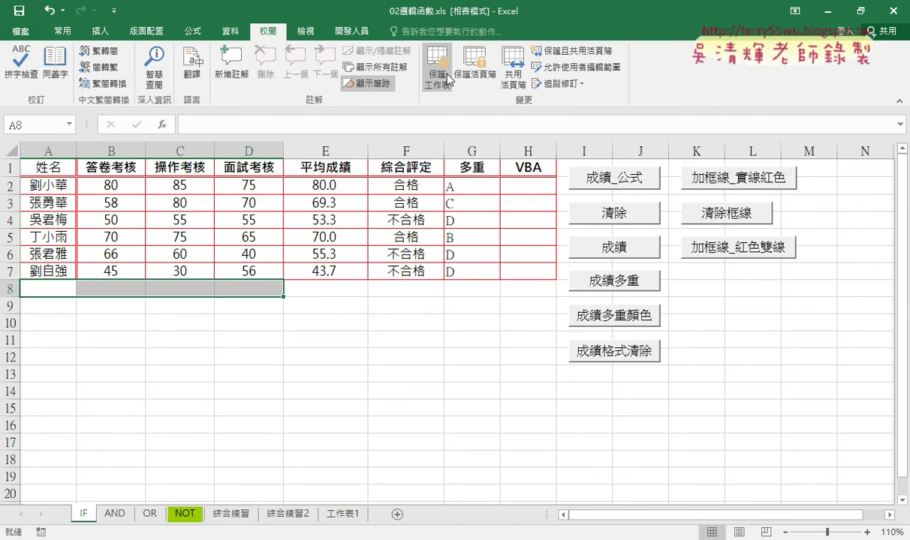
left_click(355, 33)
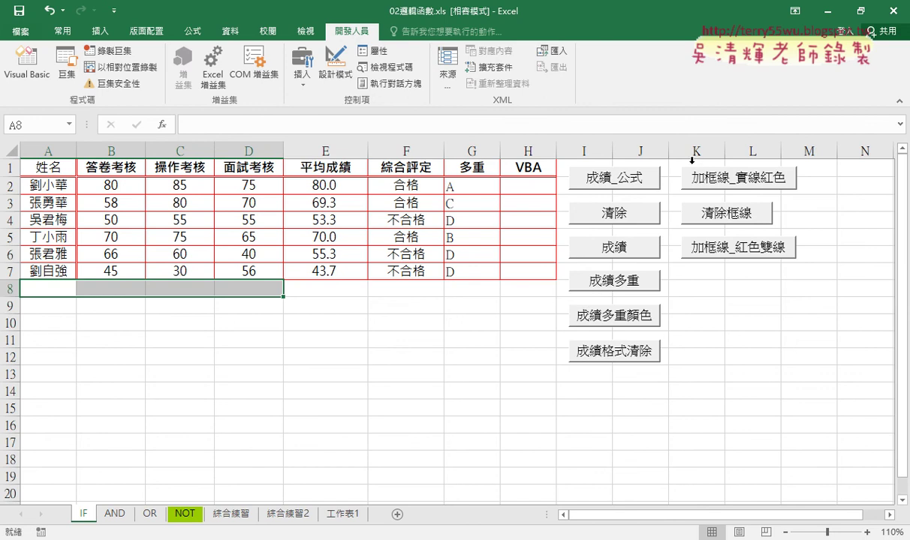
Open the VBA editor, make its window taller and widen the Project pane
left_click(26, 82)
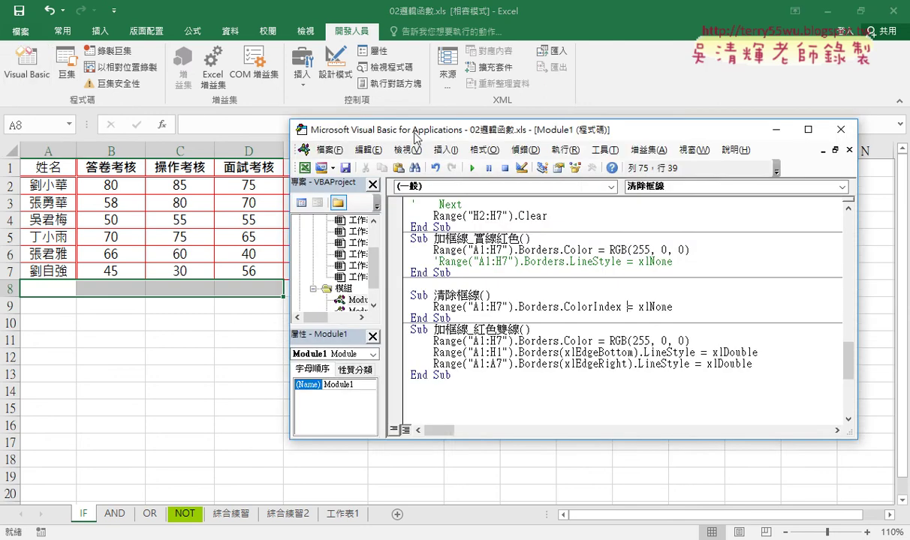
left_click_drag(406, 132, 371, 55)
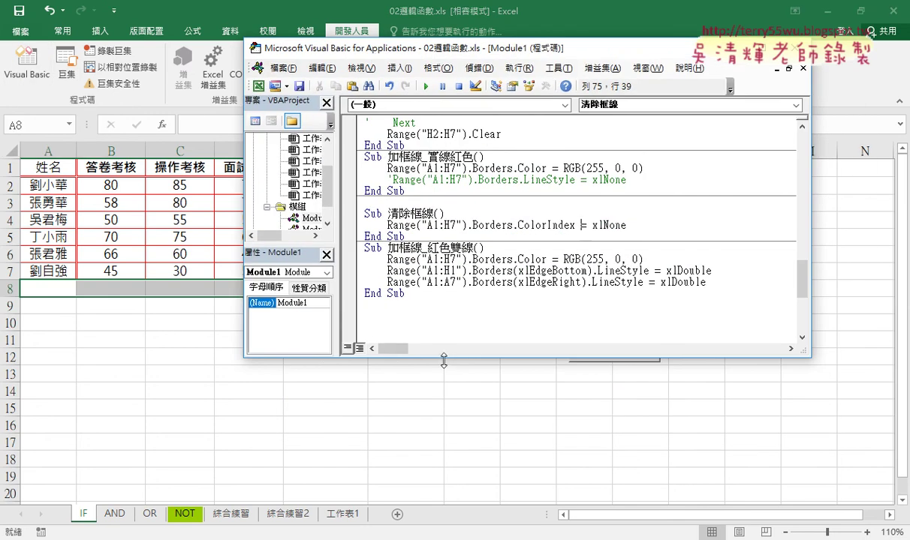
left_click_drag(420, 357, 442, 471)
left_click_drag(337, 240, 464, 241)
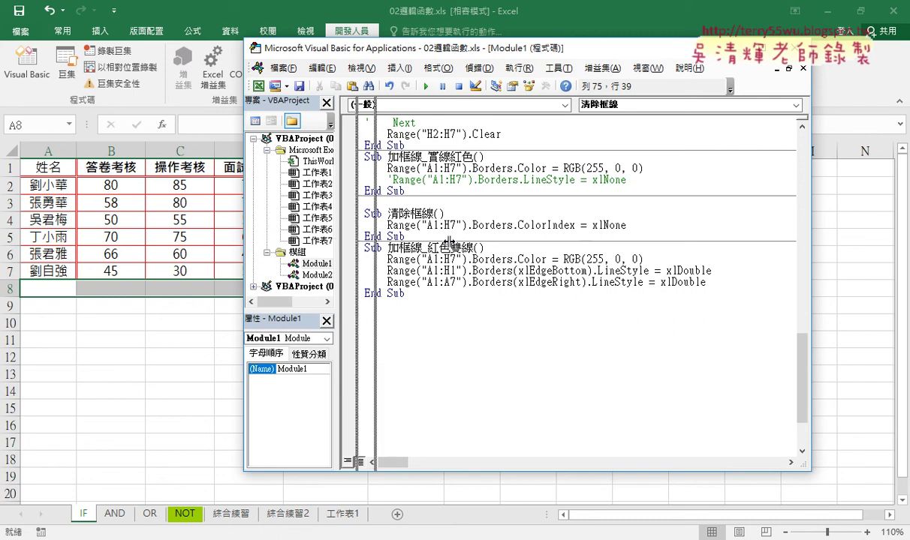
Show the VBAProject's Insert > UserForm choice, circling it for viewers
left_click(337, 138)
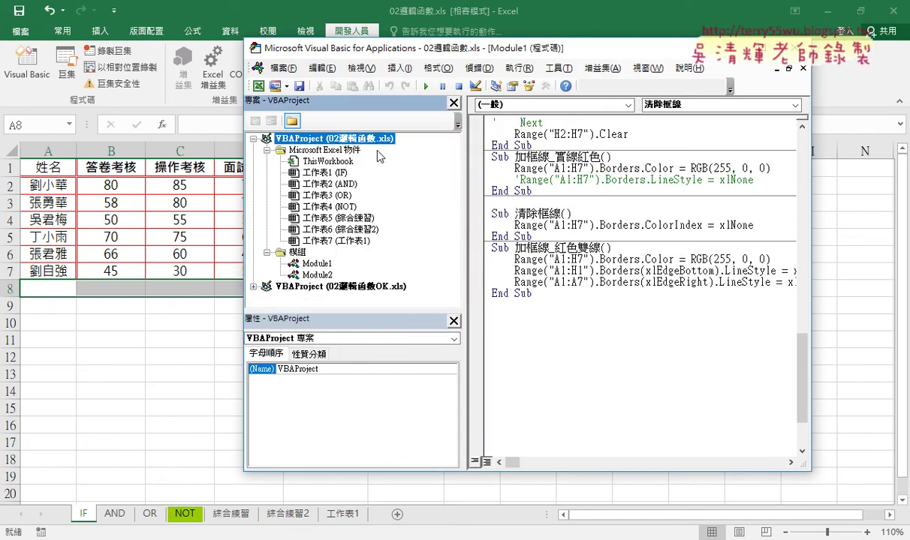
right_click(323, 141)
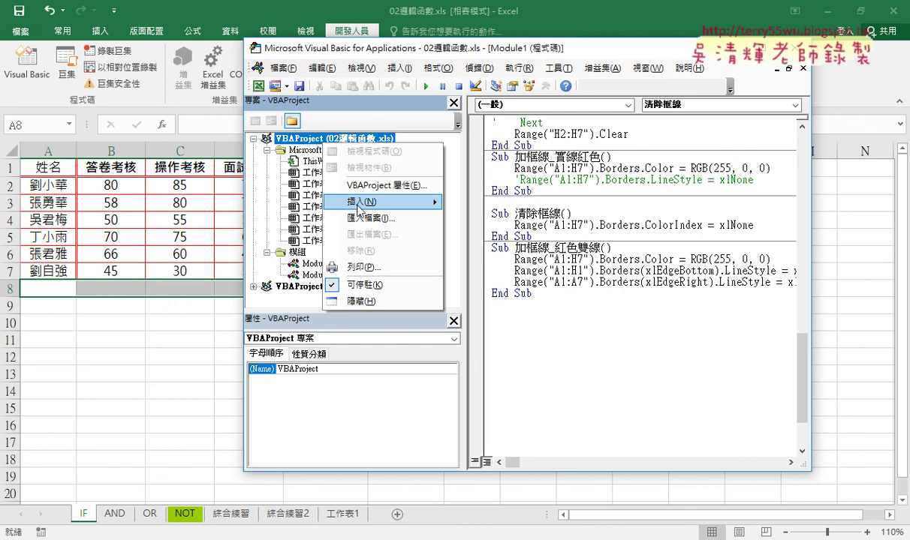
mouse_move(357, 205)
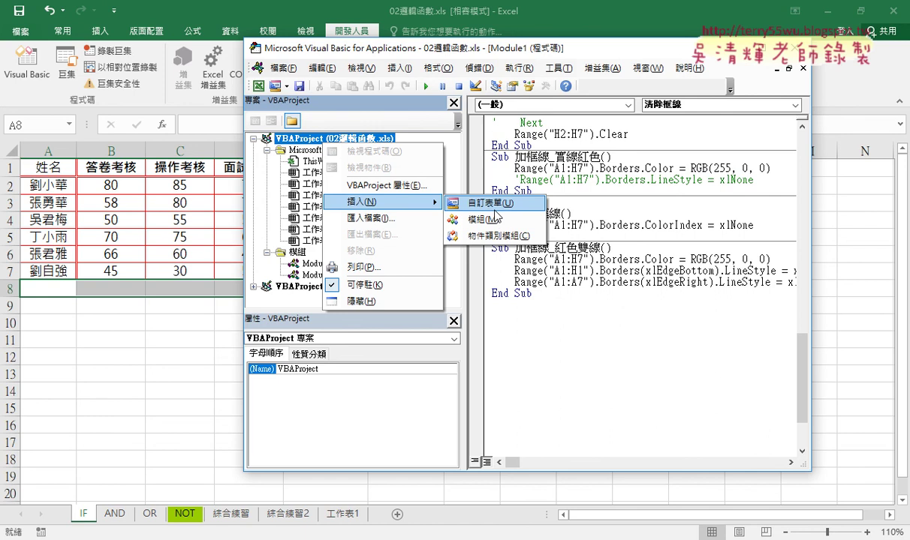
mouse_move(521, 197)
left_mouse_down()
mouse_move(492, 216)
mouse_move(543, 221)
mouse_move(535, 212)
mouse_move(561, 200)
left_mouse_up()
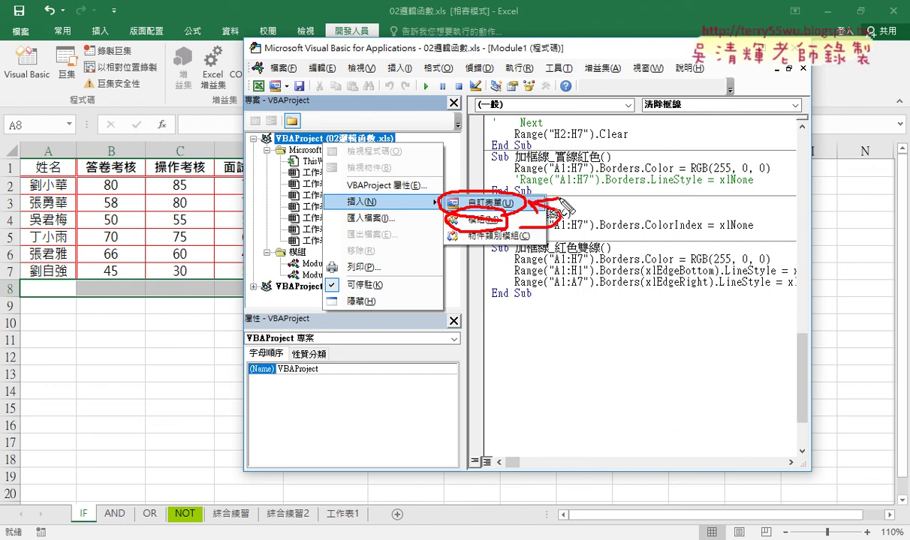
key("Escape")
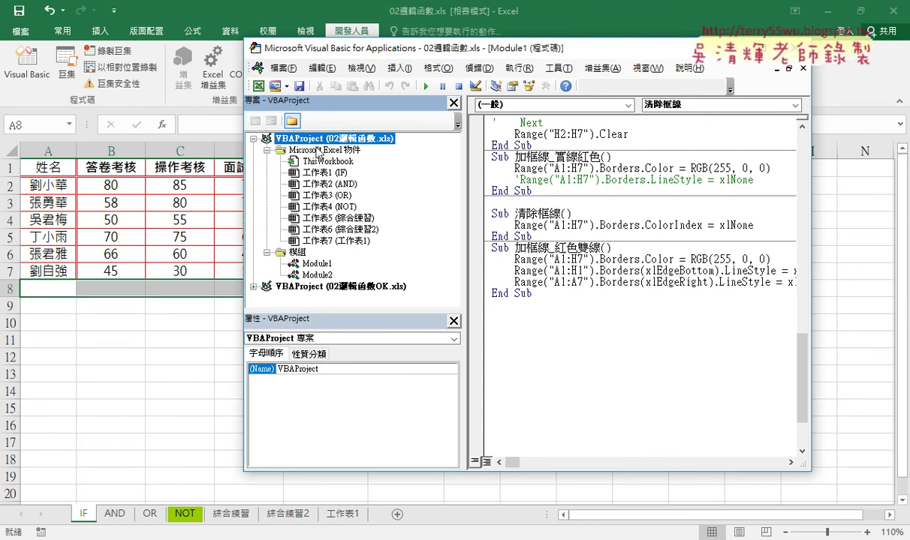
right_click(314, 184)
Insert a new UserForm1 and rearrange the editor window and control Toolbox
mouse_move(353, 245)
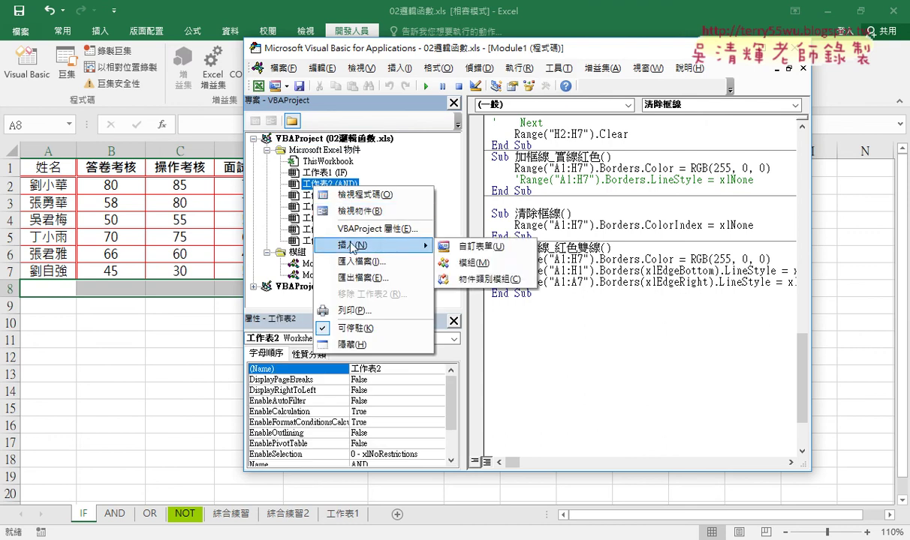
left_click(477, 248)
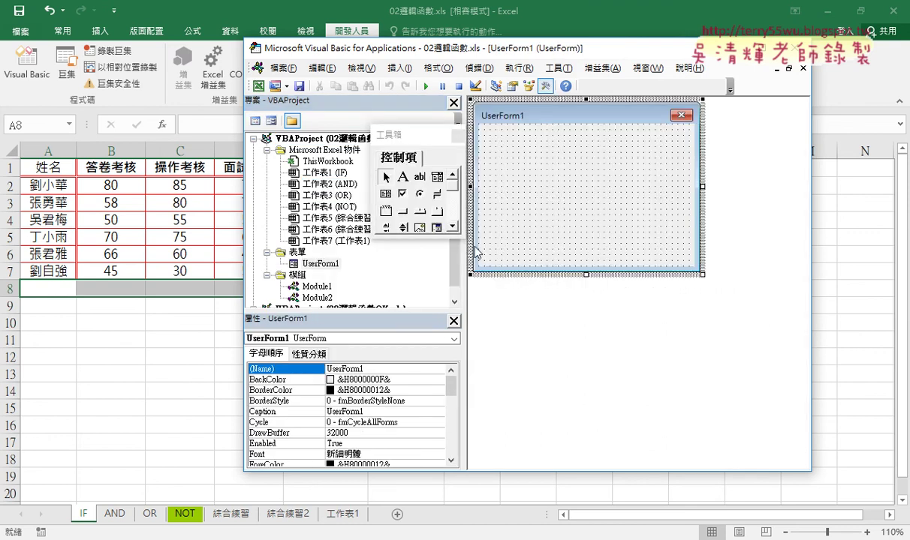
left_click_drag(449, 52, 280, 16)
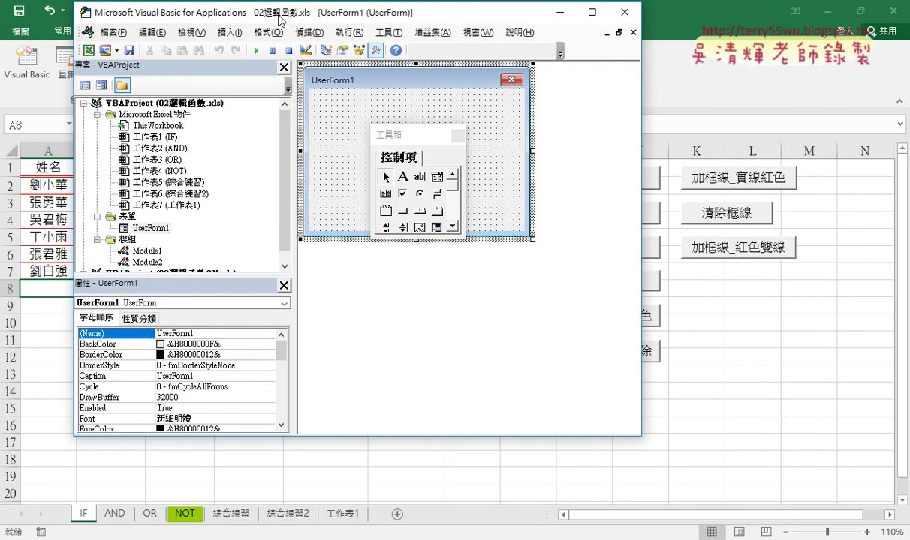
left_click_drag(640, 436, 752, 480)
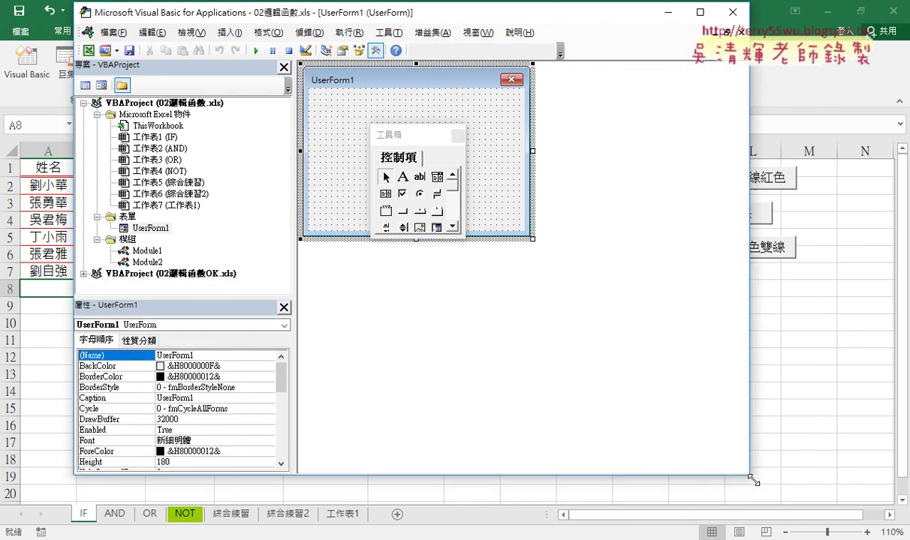
left_click_drag(406, 142, 598, 92)
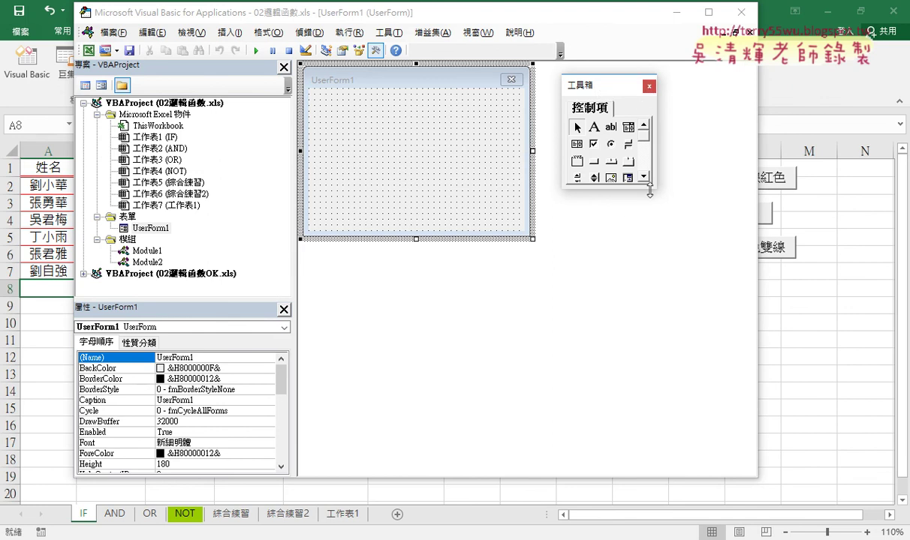
left_click_drag(654, 189, 685, 220)
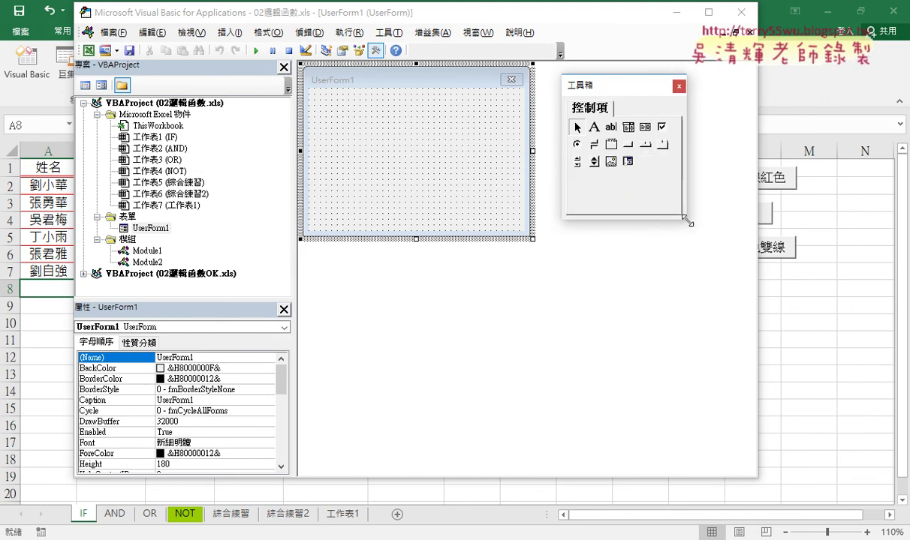
Enlarge UserForm1, test-run it over the worksheet, then close the running form
left_click(347, 115)
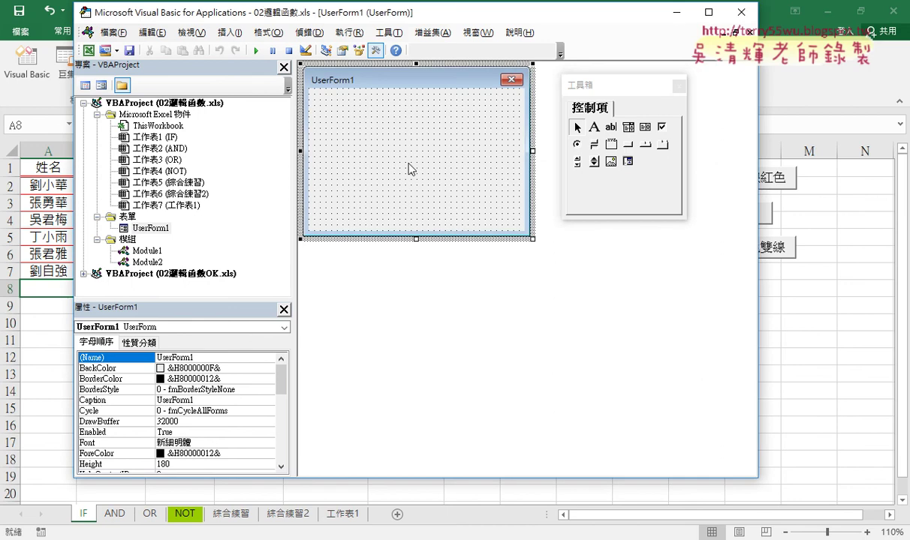
left_click_drag(532, 238, 597, 288)
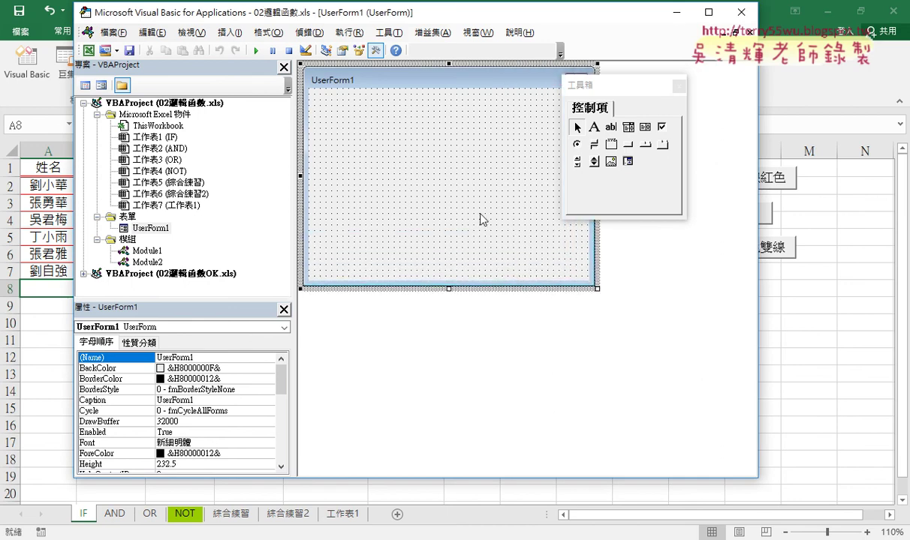
left_click(256, 50)
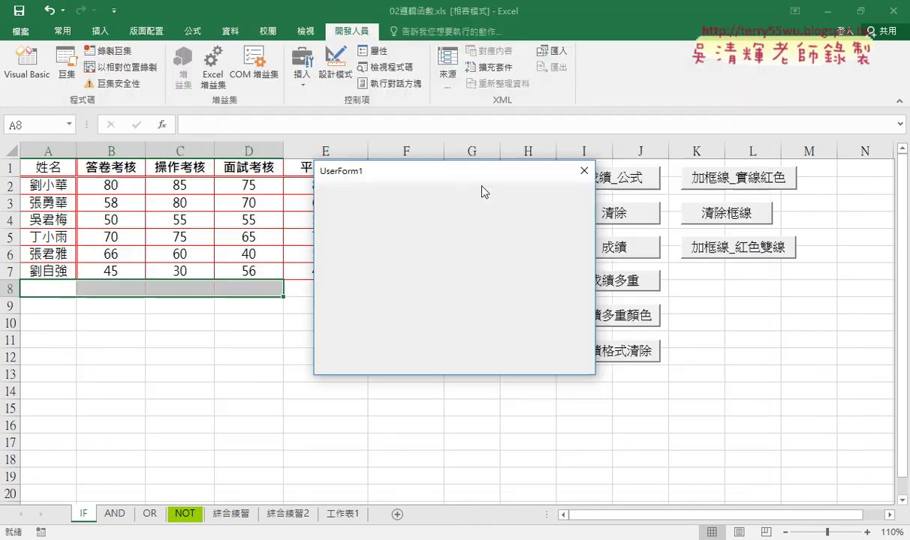
left_click(585, 172)
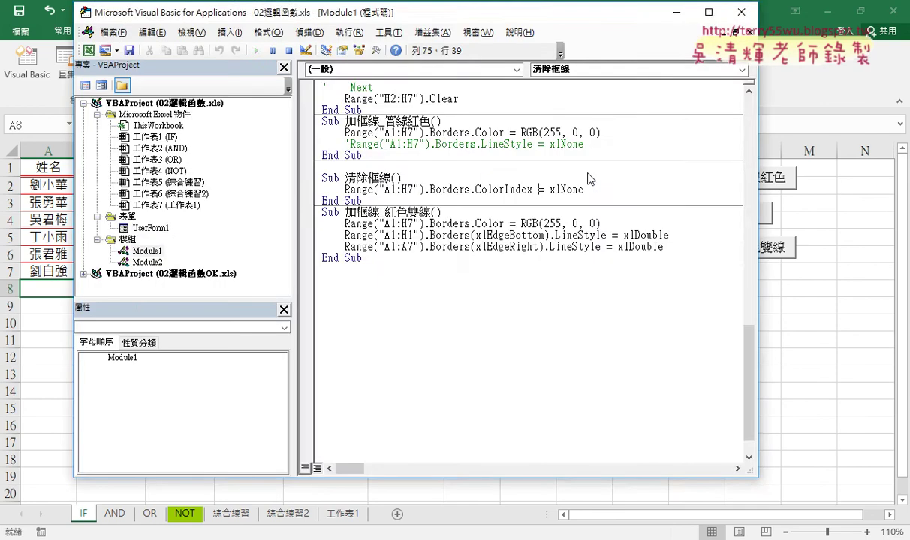
left_click_drag(578, 86, 612, 81)
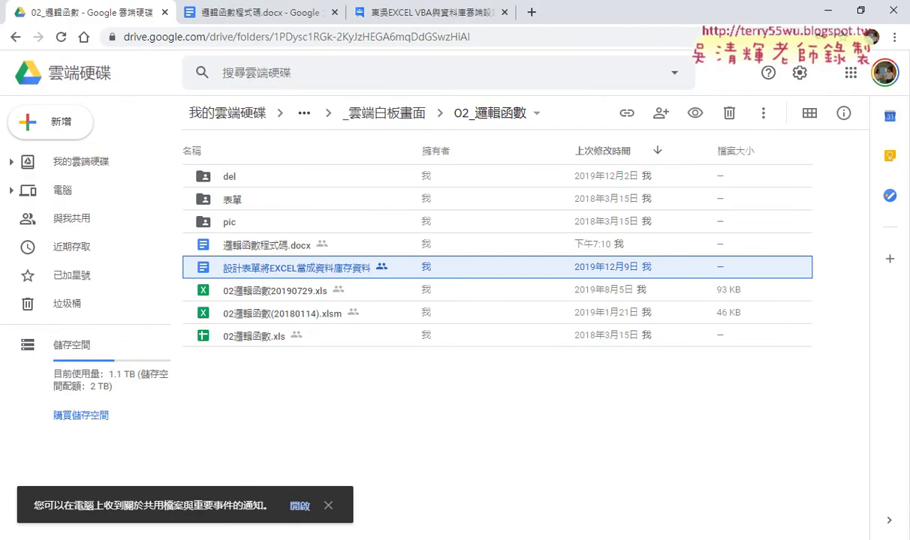
Open the 設計表單將EXCEL當成資料庫存資料 doc and scroll down to the finished form screenshot
double_click(315, 275)
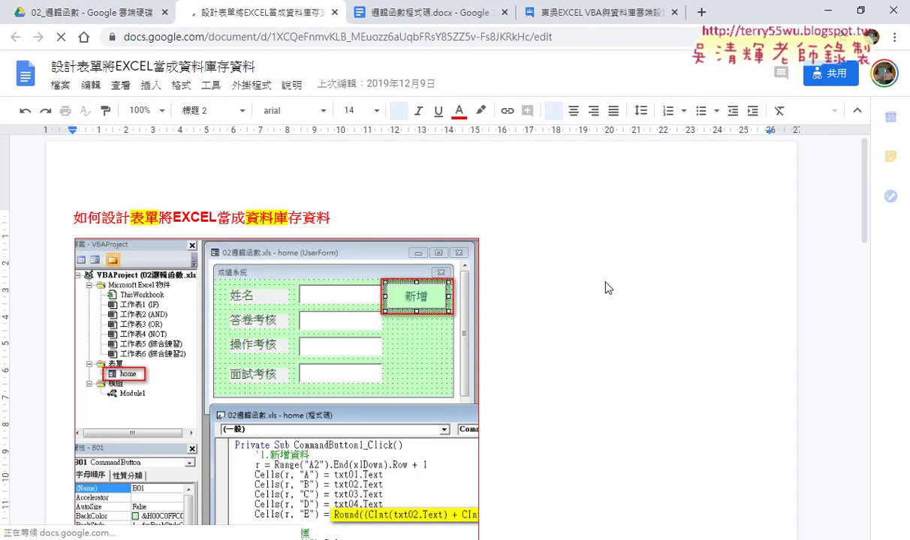
scroll(605, 283, "down", 1)
scroll(559, 261, "down", 1)
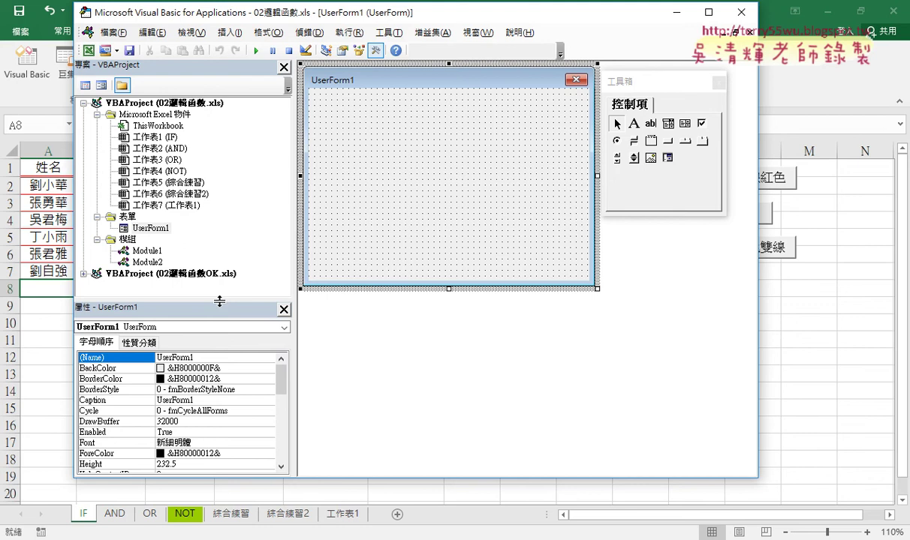
Change UserForm1's Caption property from UserForm1 to 成績系統
left_click_drag(219, 301, 229, 220)
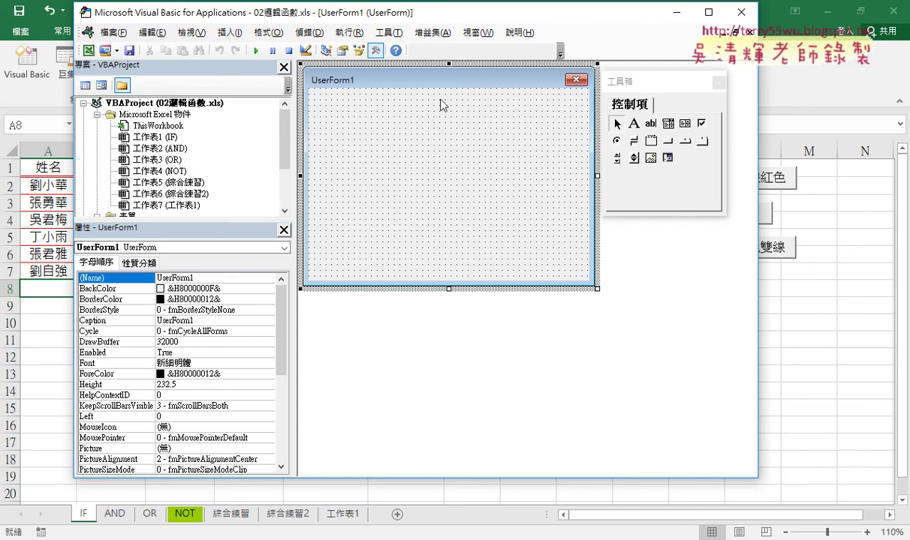
left_click(109, 322)
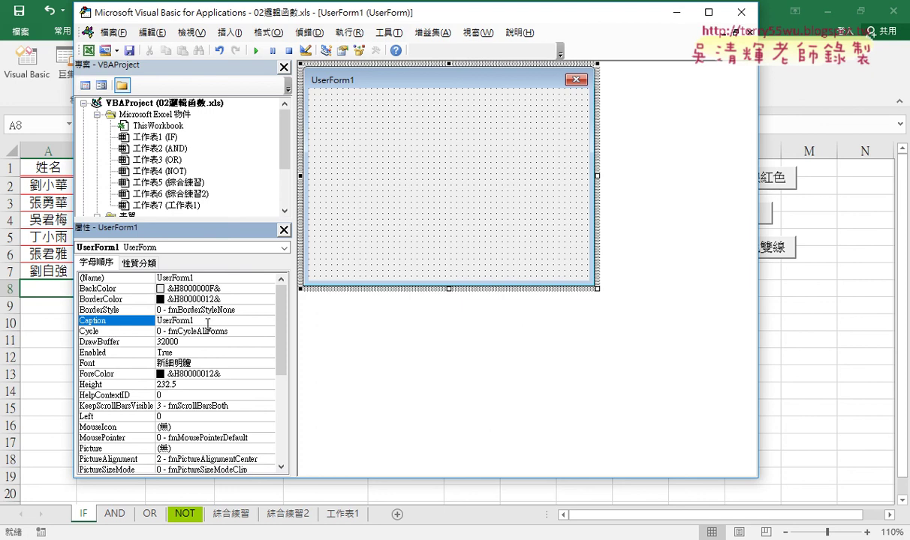
left_click_drag(196, 321, 154, 321)
type("成績")
type("系")
type("ㄊㄨㄥ3")
key("Return")
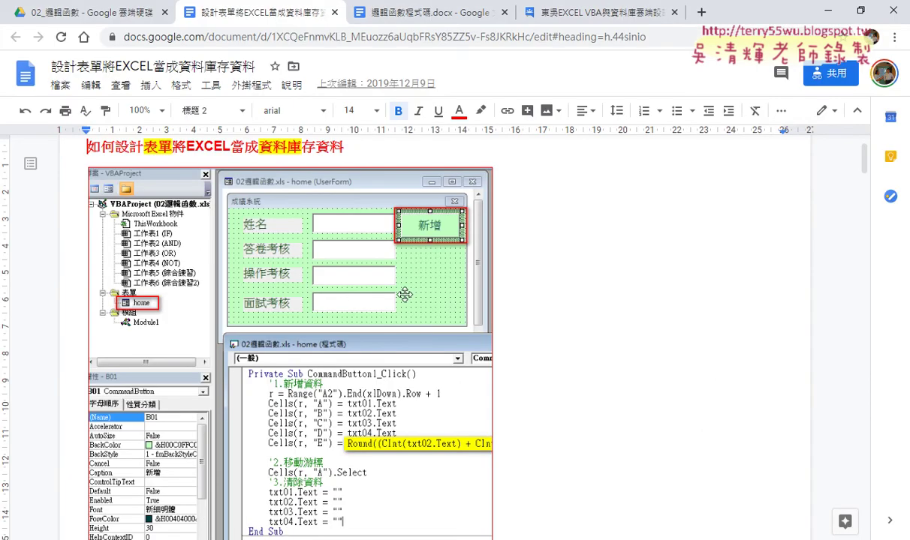
left_click(827, 12)
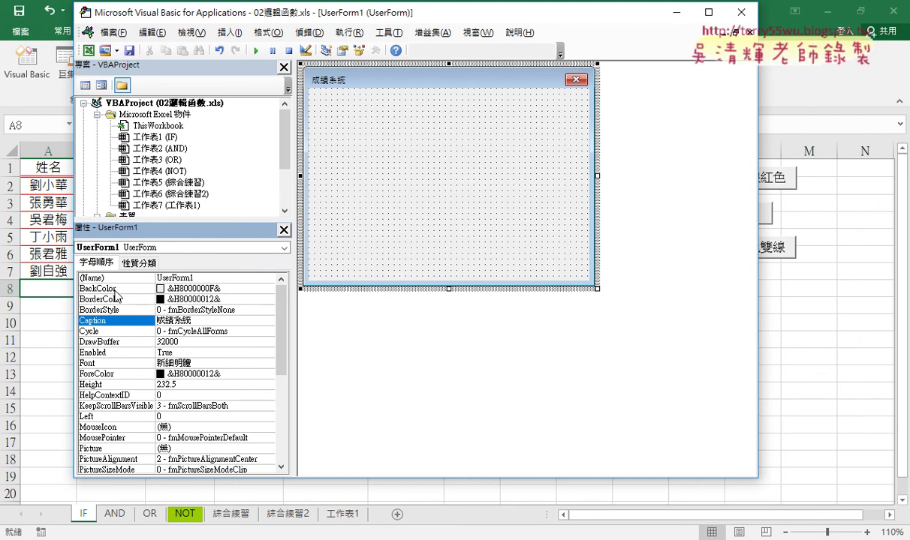
Set the form's BackColor to palette light green (&H00C0FFC0&) and enlarge the form to height 294
left_click(112, 289)
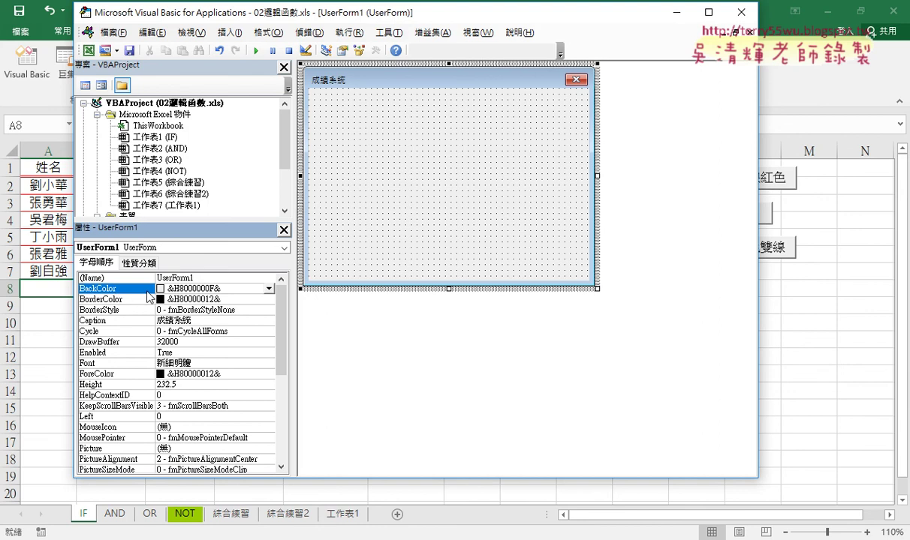
left_click(269, 289)
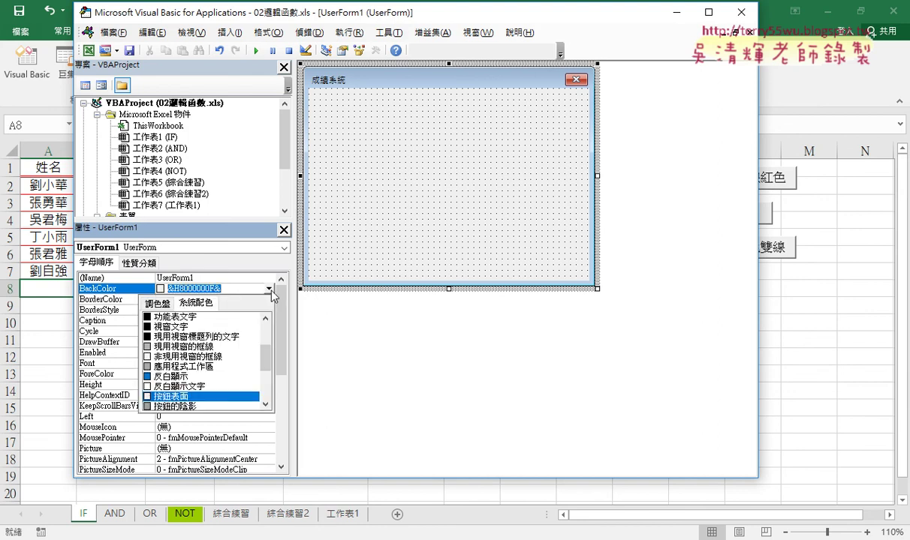
left_click(157, 304)
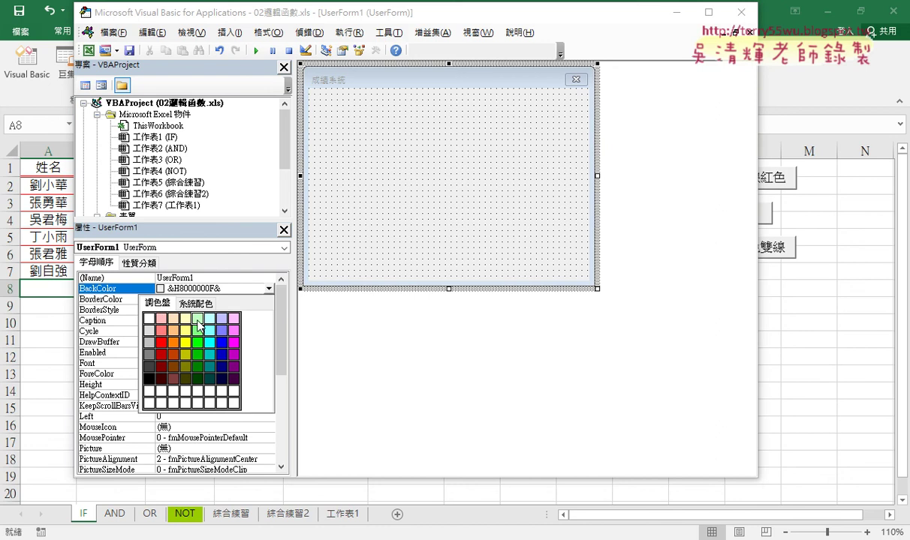
left_click(197, 319)
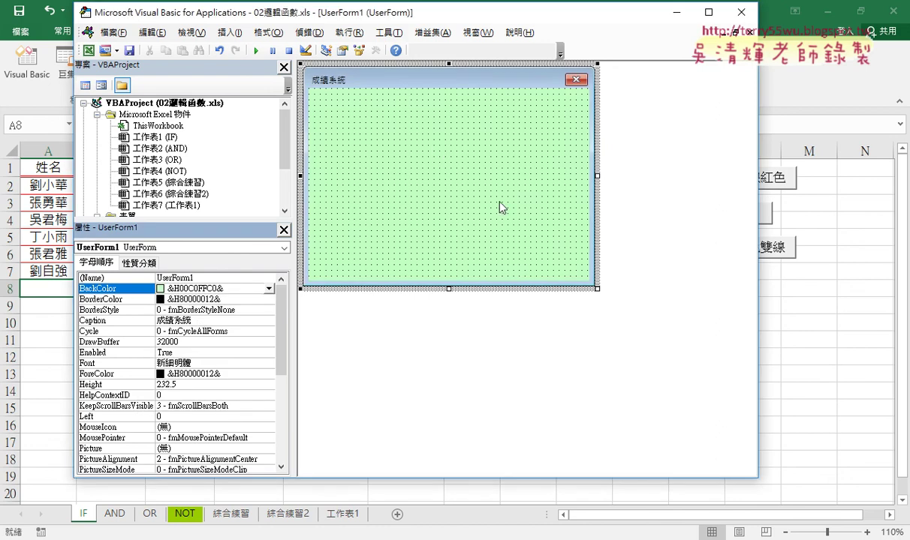
left_click_drag(598, 288, 659, 347)
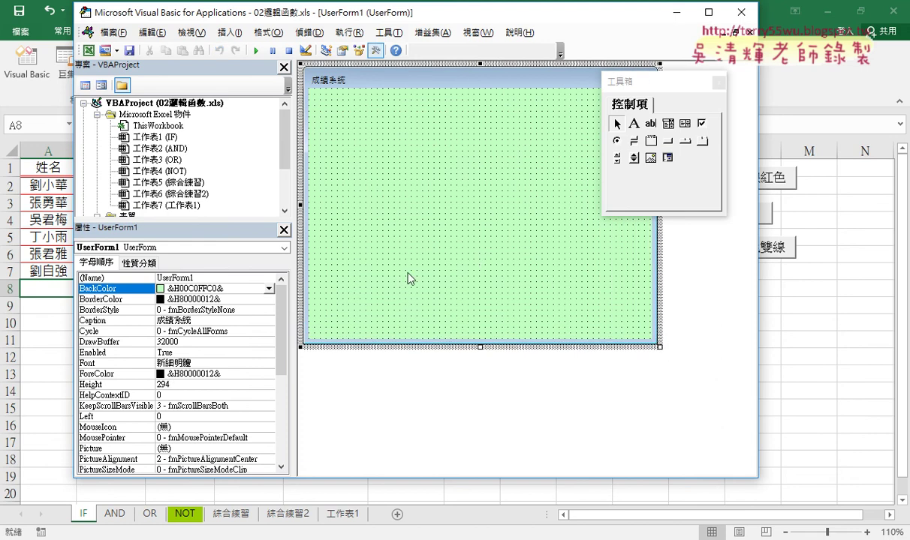
Review the form's Font, Caption and BackColor properties, widen the VBA editor, and show the Toolbox
left_click(96, 366)
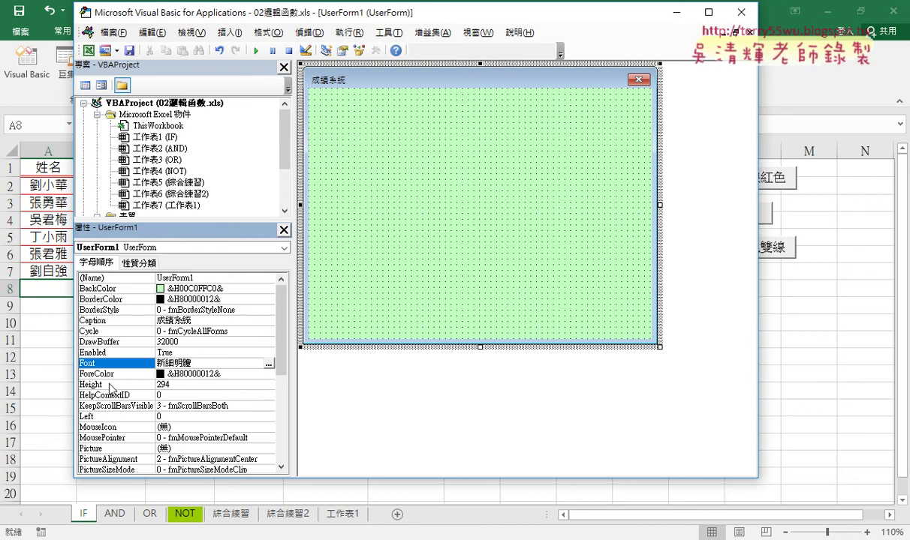
scroll(111, 388, "down", 6)
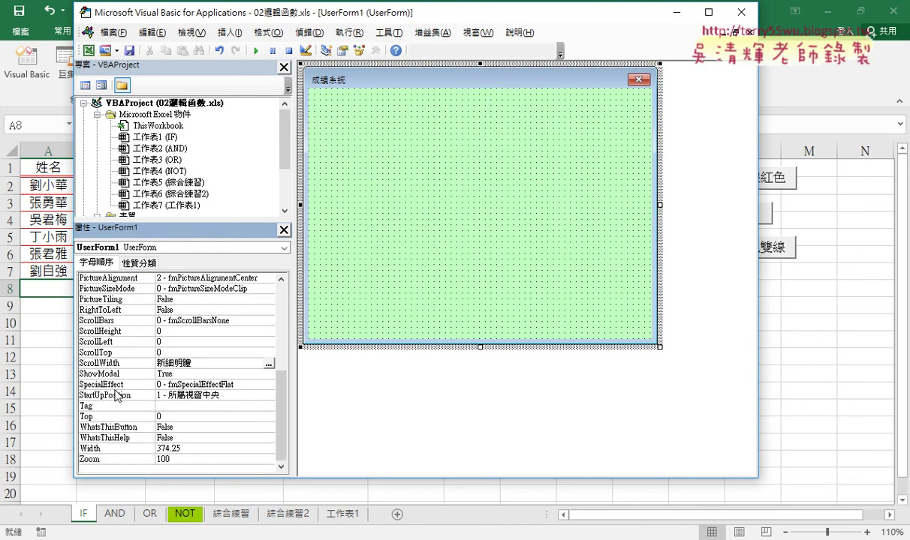
scroll(116, 398, "up", 2)
scroll(116, 398, "up", 2)
scroll(117, 398, "up", 2)
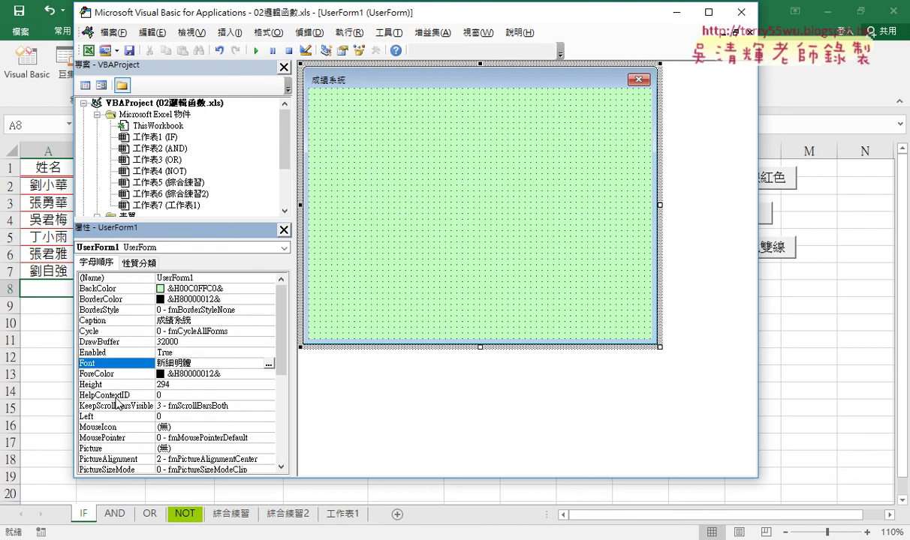
left_click(112, 321)
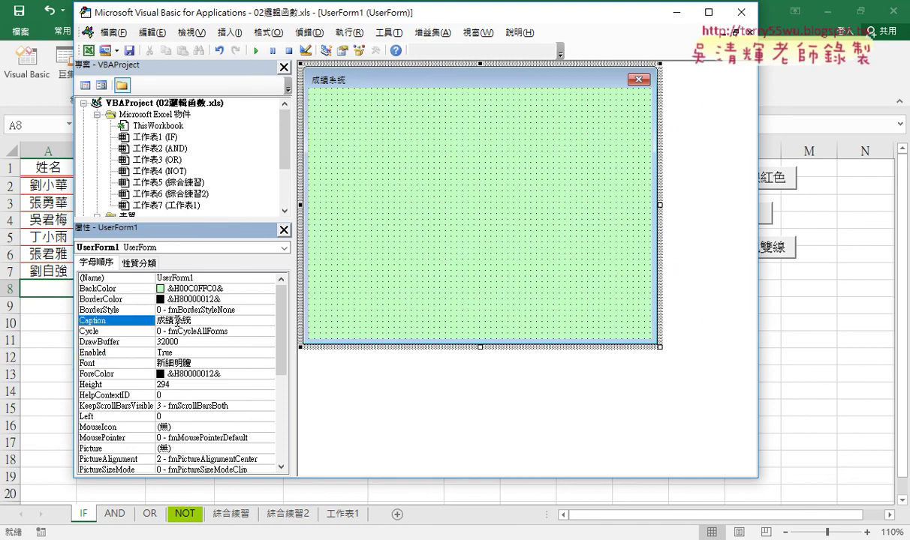
left_click(112, 289)
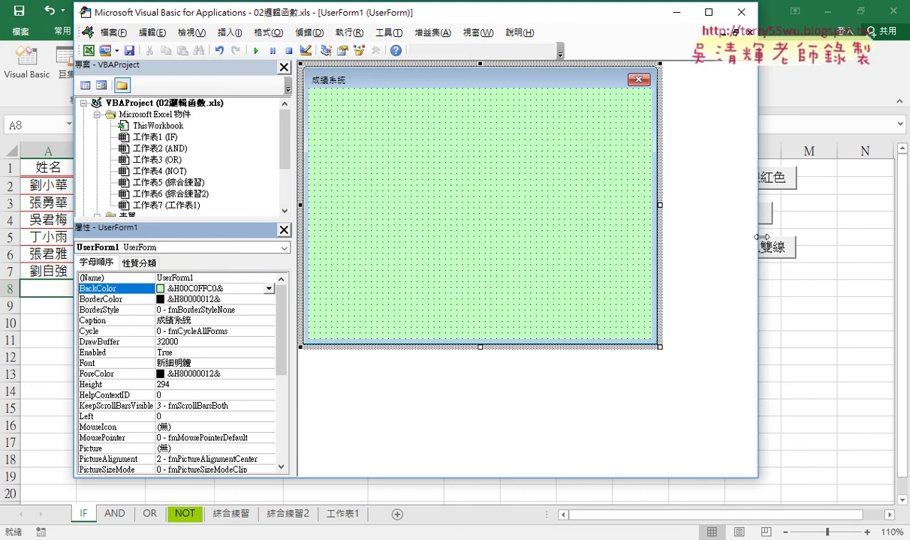
left_click_drag(756, 225, 880, 233)
left_click(794, 254)
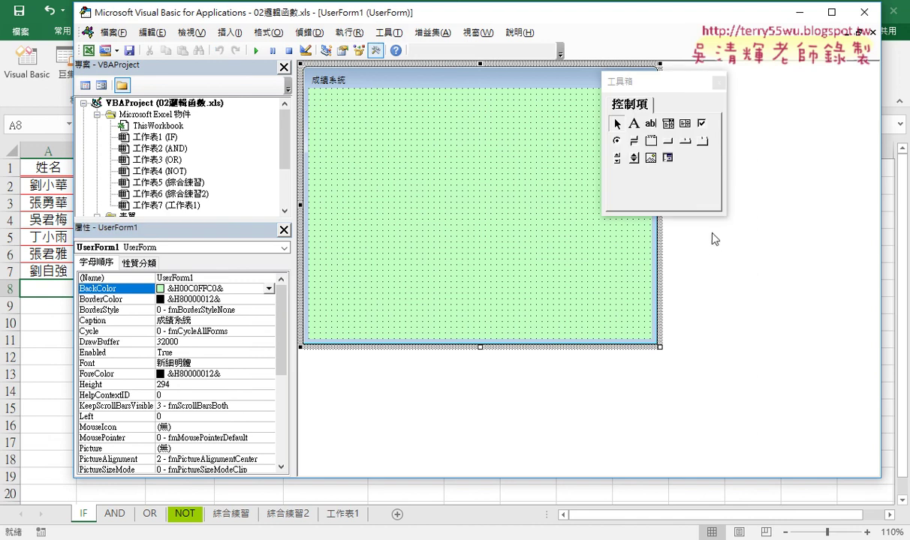
Move the Toolbox to the right of the form, mark it briefly in red, and pick the Label tool
left_click_drag(617, 81, 746, 88)
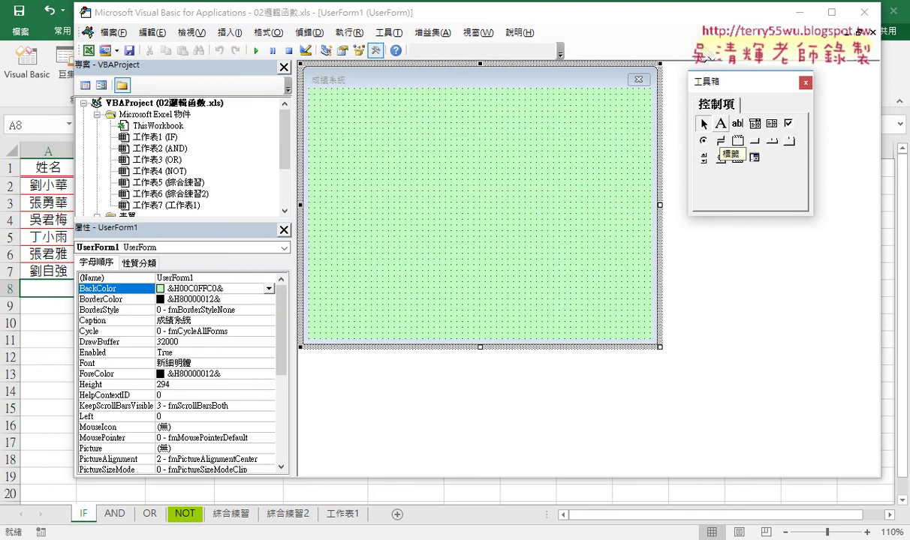
left_click_drag(724, 87, 694, 87)
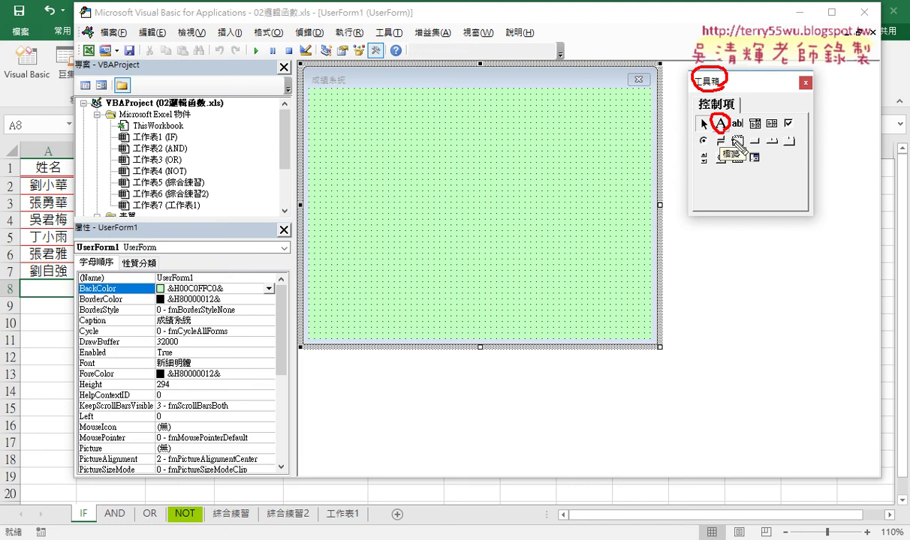
left_click(728, 127)
left_click_drag(737, 128, 742, 139)
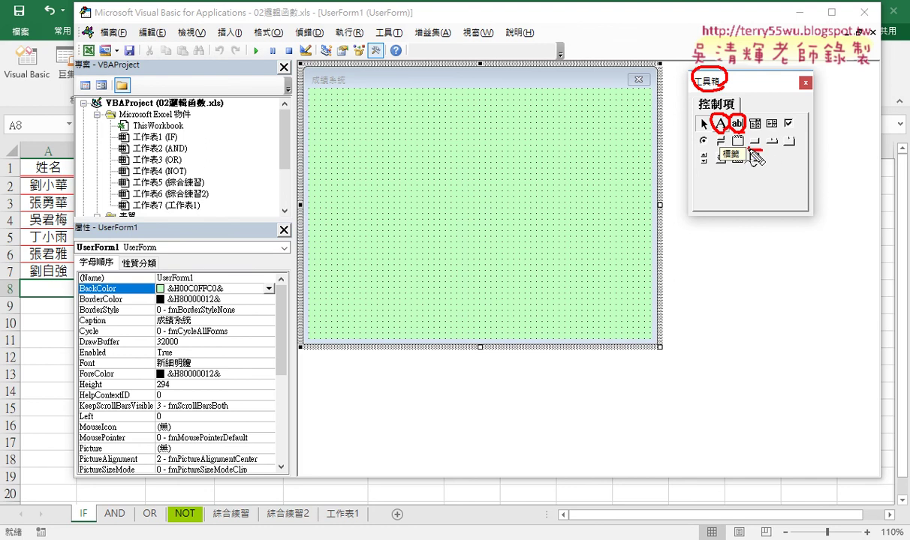
left_click_drag(749, 135, 751, 149)
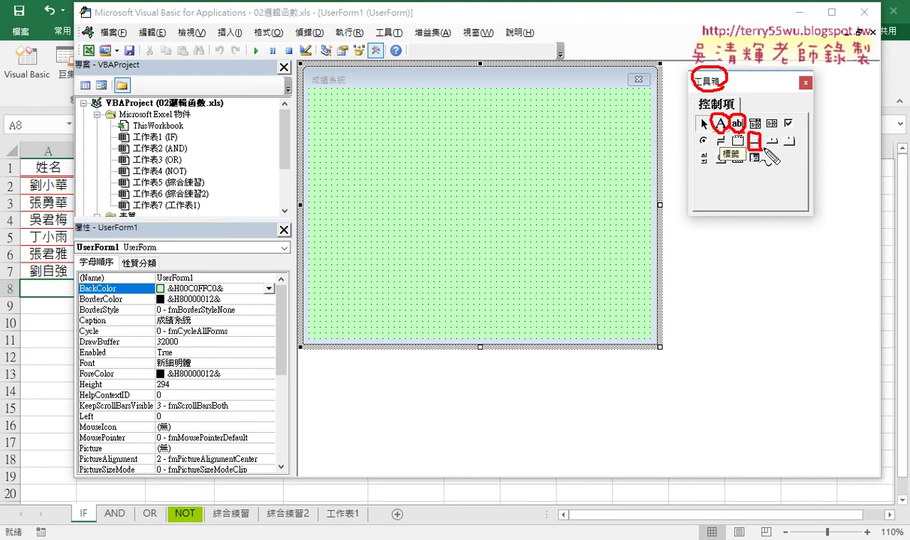
key("Escape")
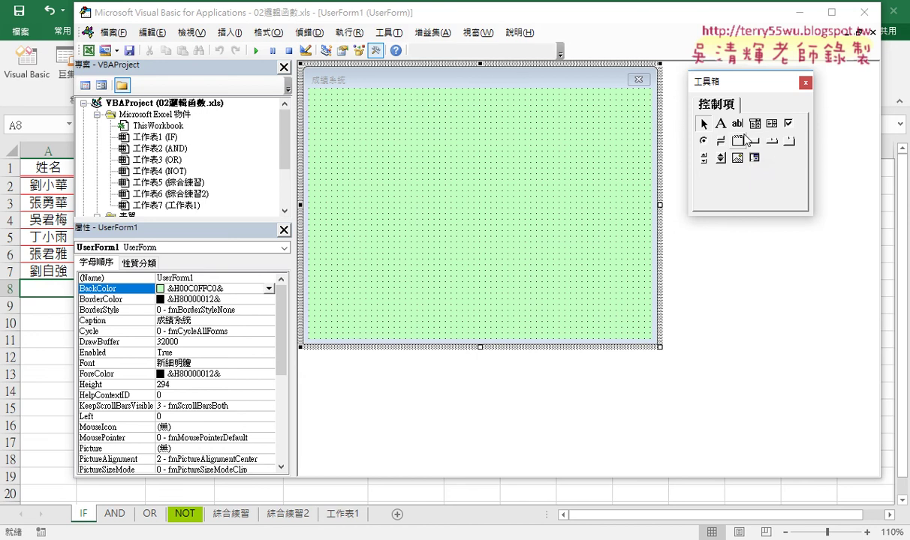
left_click(721, 124)
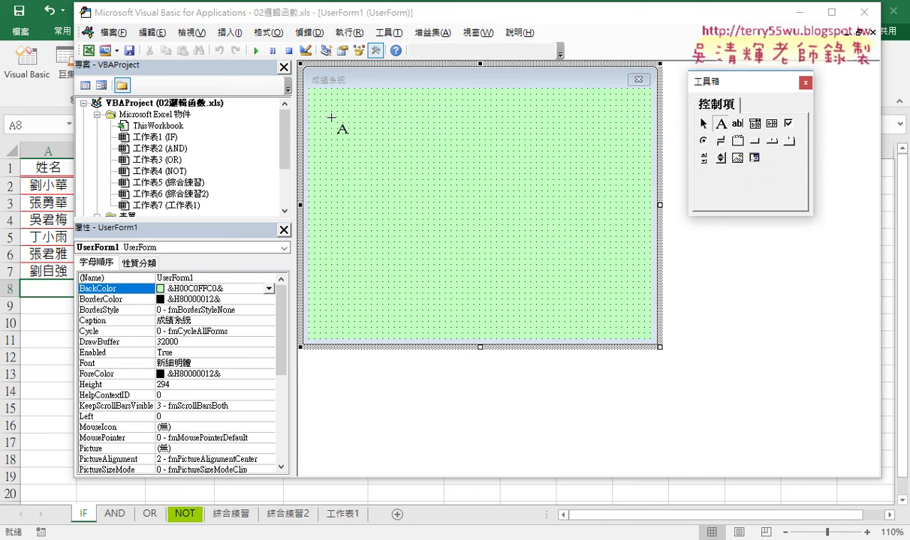
Draw a label at the form's top-left, caption it 姓名, and shorten it to height 18
left_click_drag(337, 118, 429, 154)
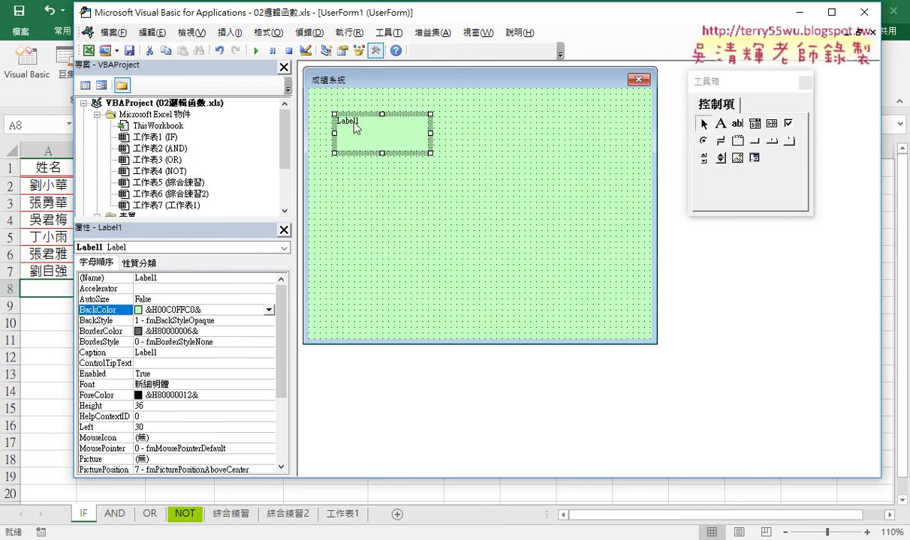
left_click(353, 126)
left_click(96, 352)
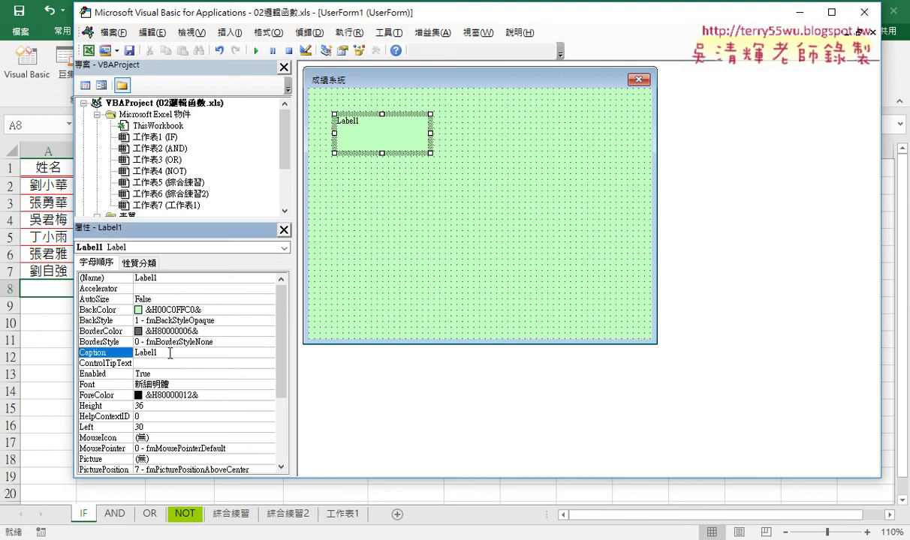
left_click(101, 353)
type("姓名1")
key("Down")
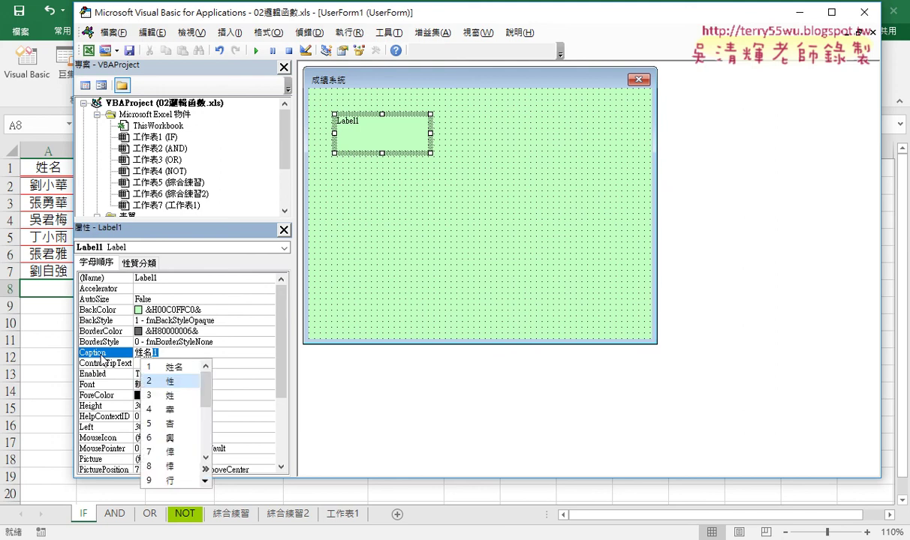
key("Escape")
key("Delete")
key("Return")
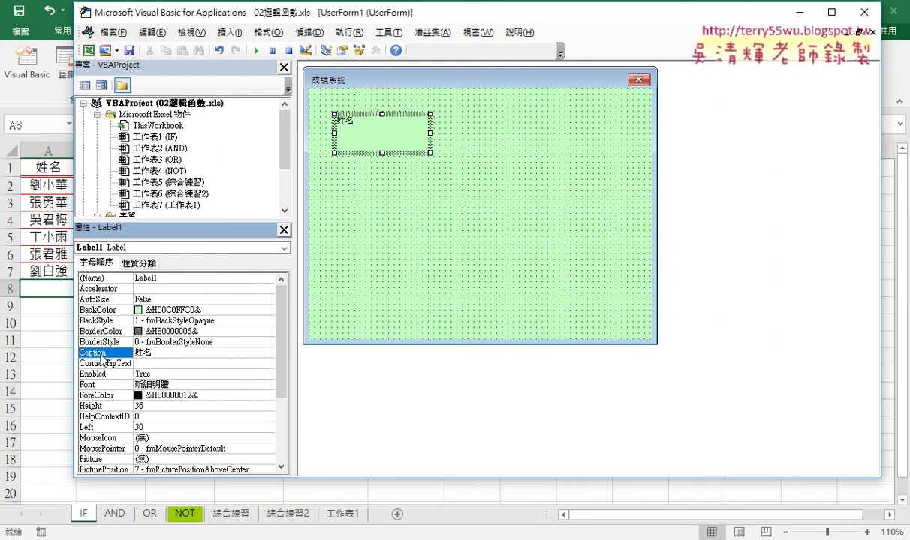
left_click(379, 150)
left_click_drag(382, 153, 382, 142)
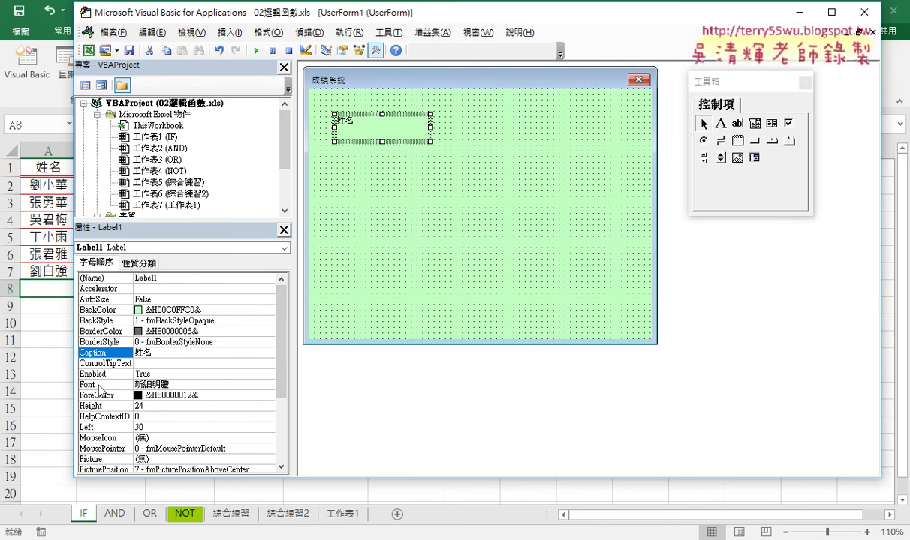
Set the 姓名 label's font size to 16 and trim the label to fit its text
left_click(96, 386)
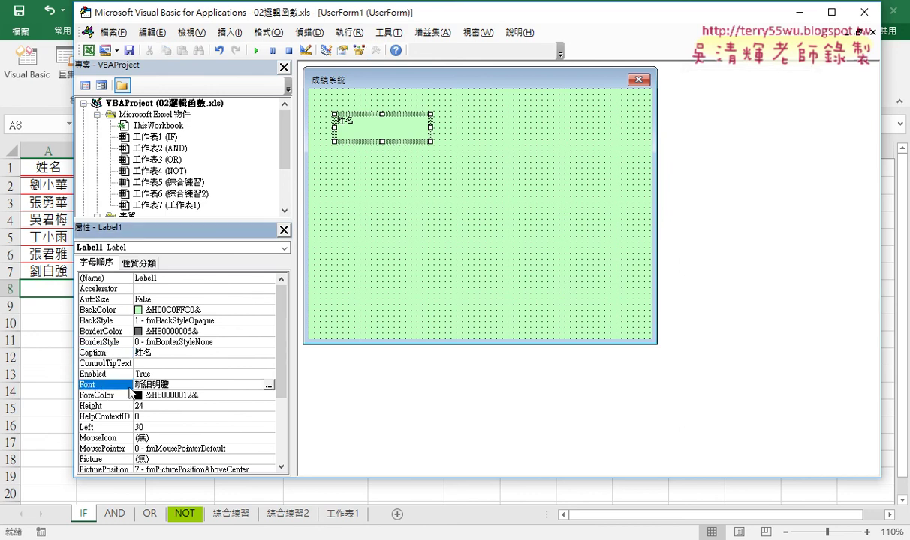
left_click(268, 387)
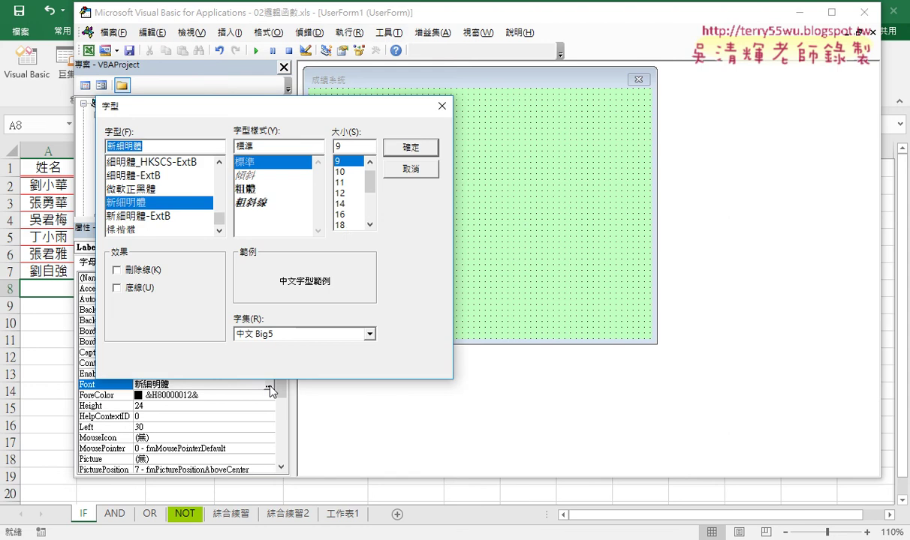
left_click(341, 215)
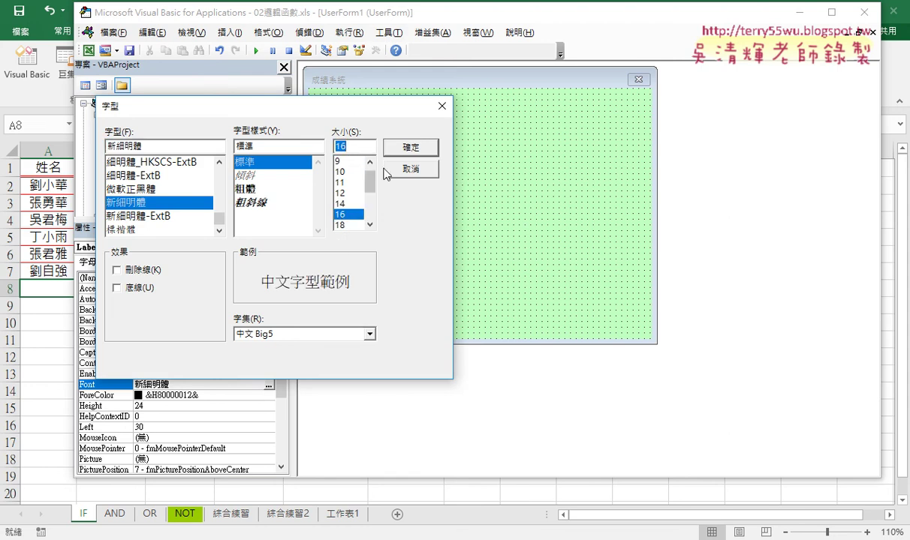
left_click(399, 144)
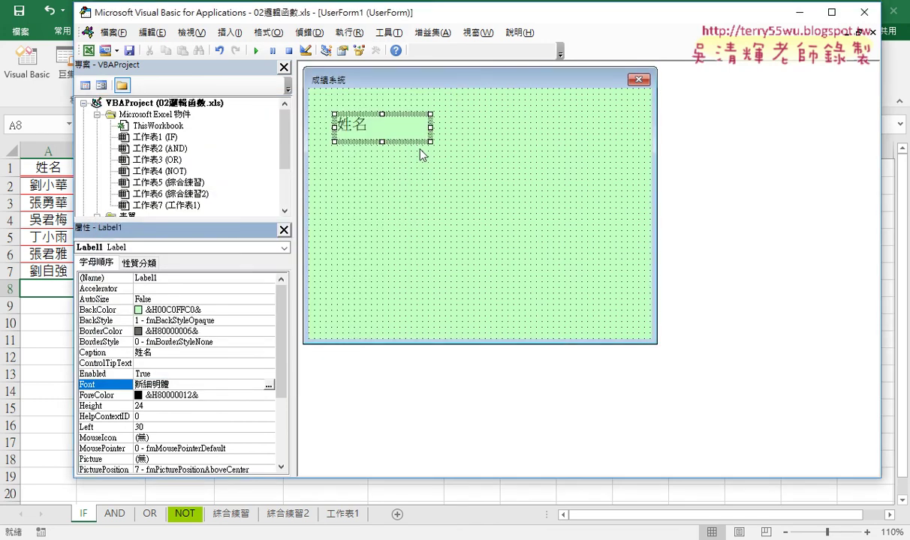
left_click(381, 134)
left_click_drag(382, 134, 381, 135)
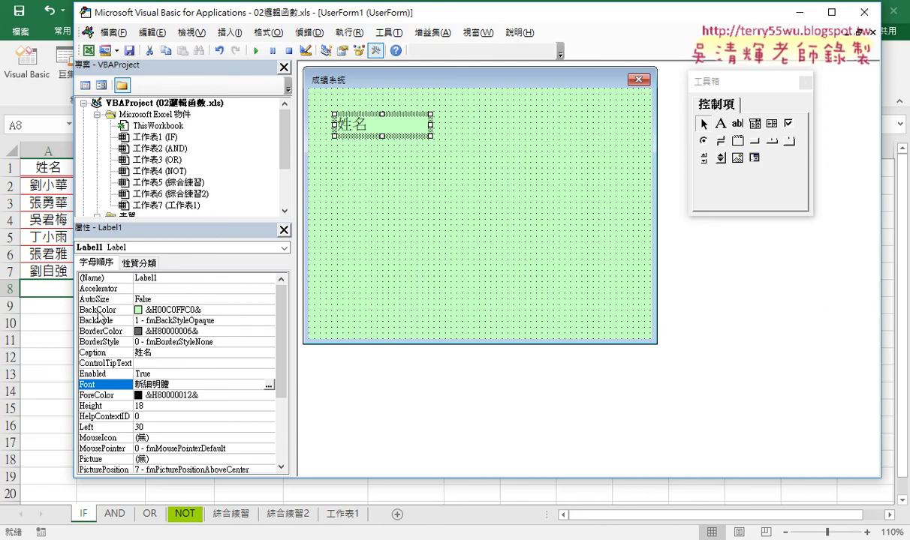
left_click(102, 395)
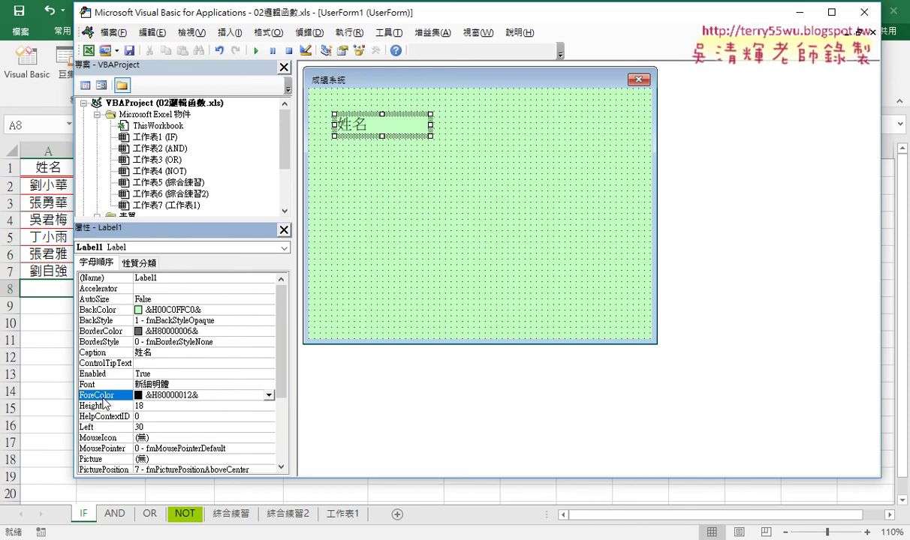
Give the 姓名 label a red ForeColor and a light-yellow BackColor from the palette
left_click(268, 395)
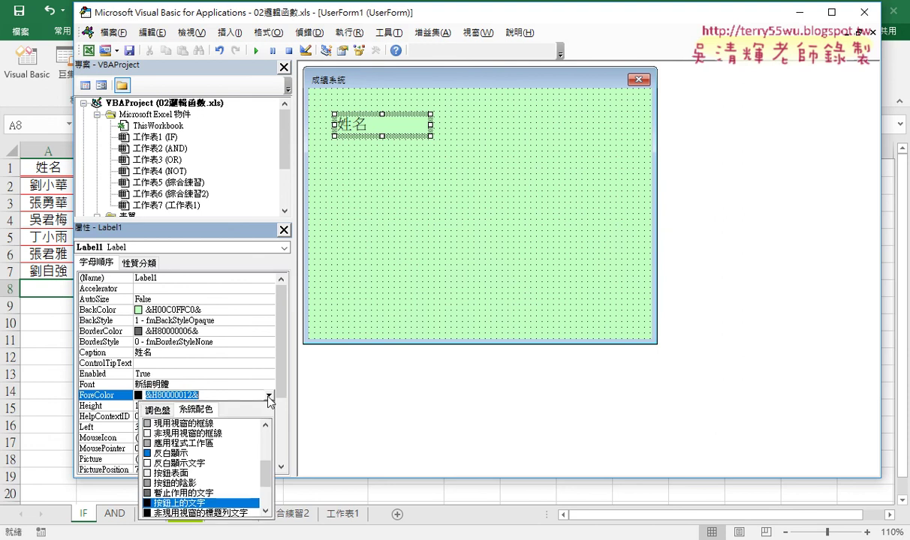
left_click(166, 411)
left_click(153, 430)
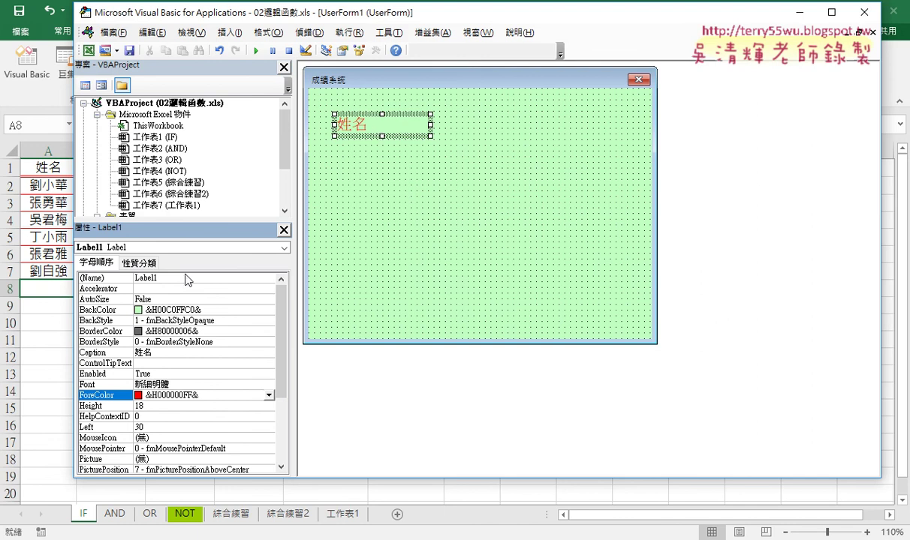
left_click(103, 310)
left_click(268, 309)
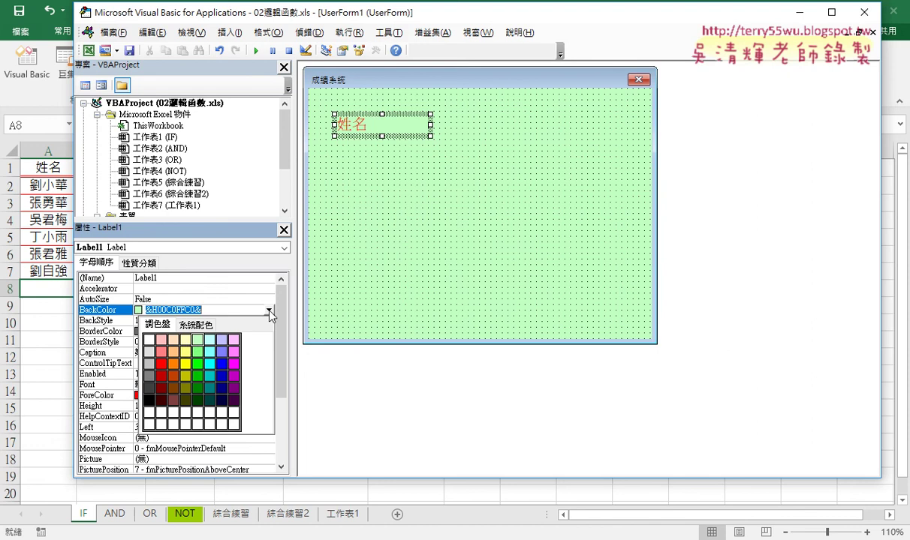
left_click(185, 341)
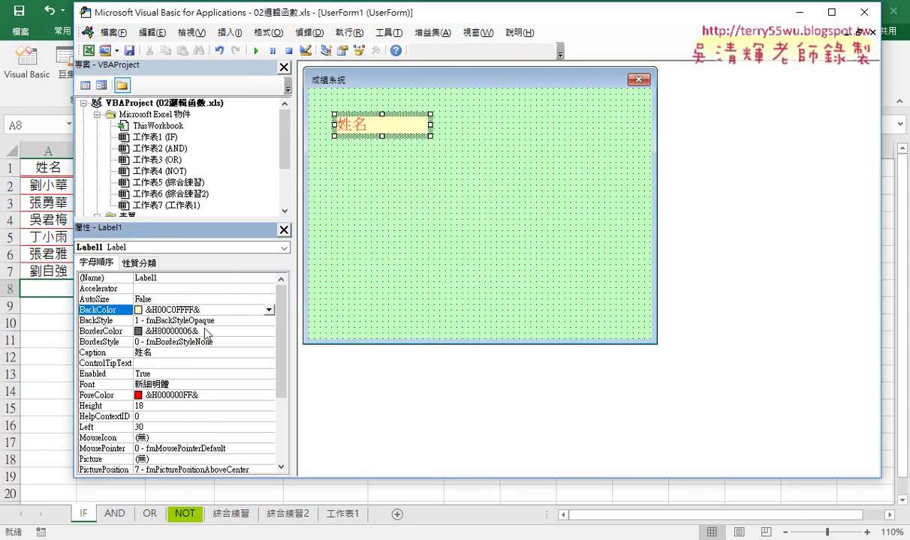
left_click(432, 269)
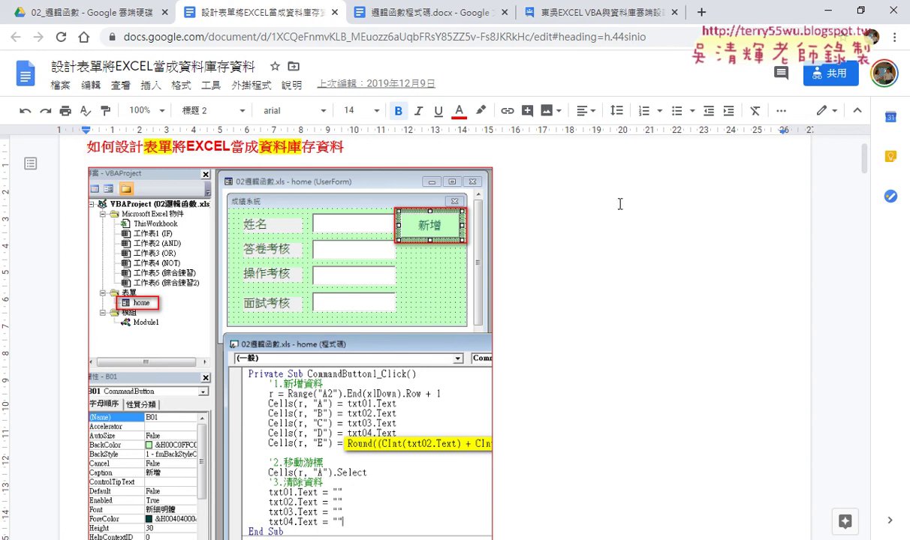
Minimize the Chrome window holding the Google Docs reference
left_click(829, 10)
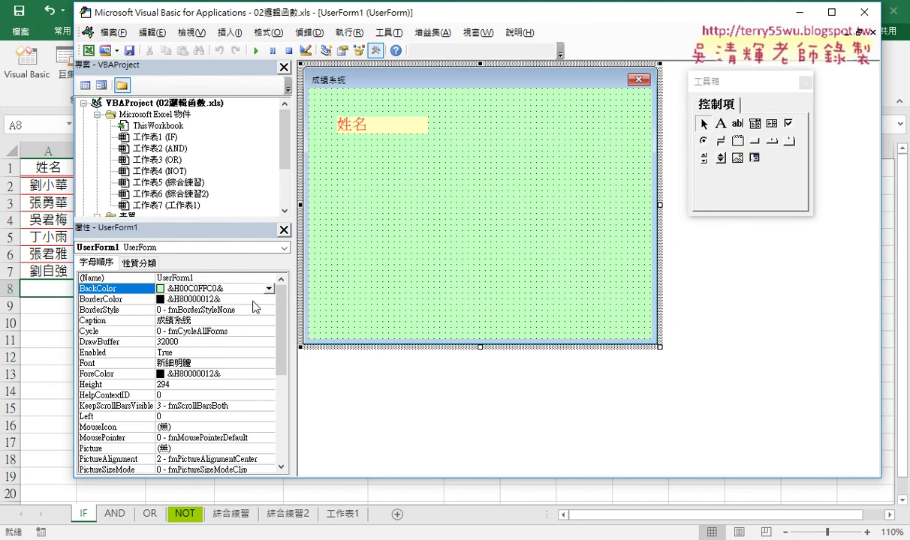
Copy the red-on-yellow 姓名 label three times down the form, making four stacked labels
left_click(397, 131)
left_click(397, 129)
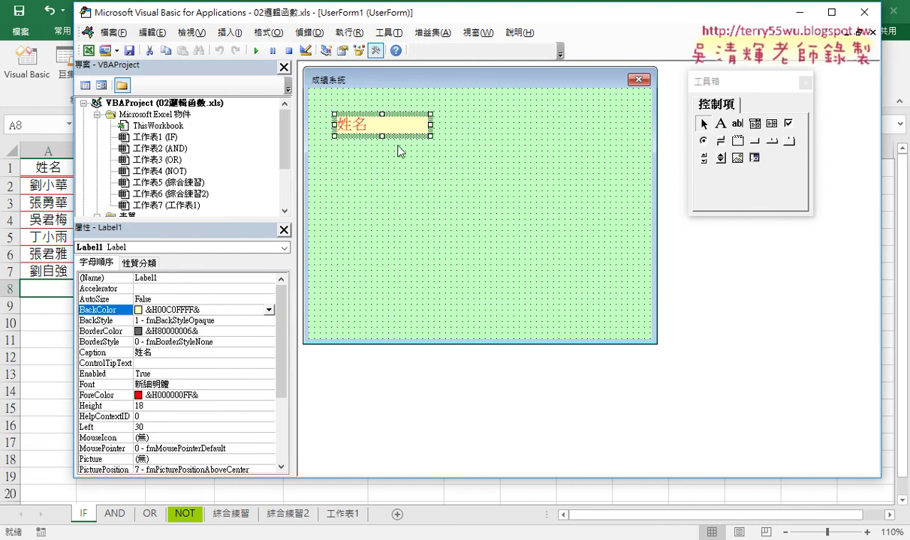
left_click_drag(398, 157, 401, 171)
left_click_drag(402, 172, 406, 212)
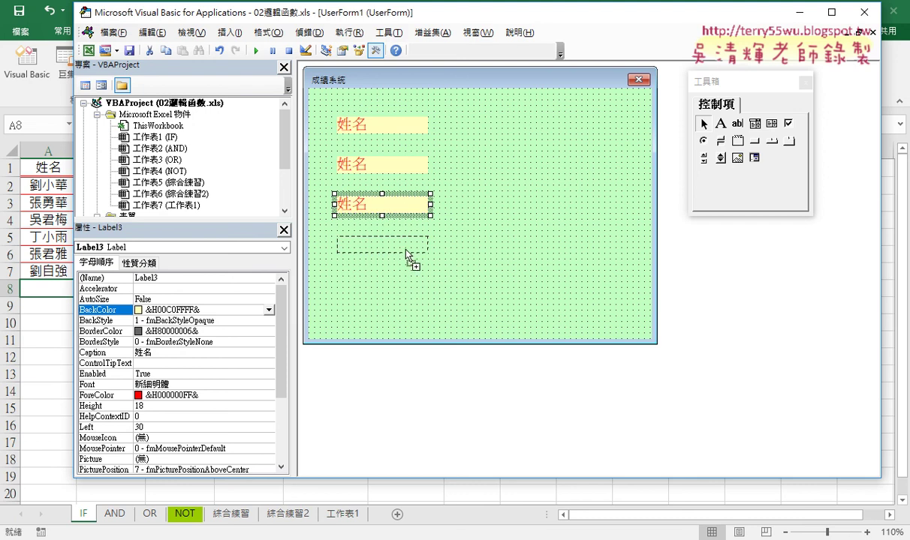
left_click_drag(406, 210, 406, 251)
left_click(487, 240)
Offset the copies: Label2 to the right, Label3 to the left, Label4 slightly right
left_click(357, 170)
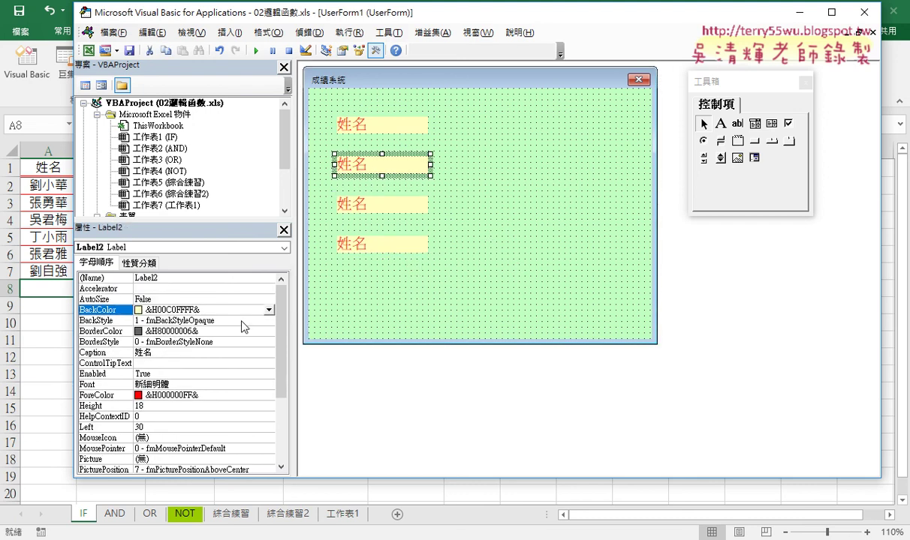
left_click(144, 352)
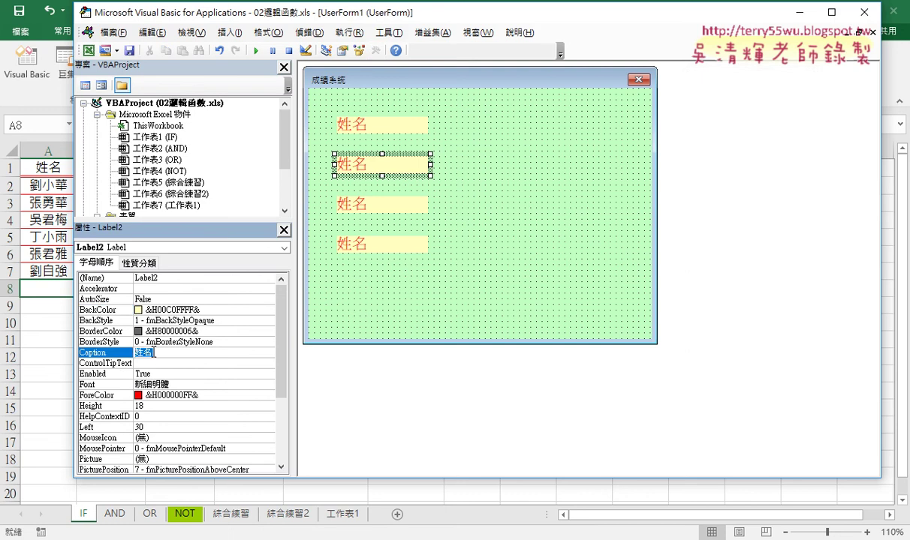
left_click(391, 167)
left_click_drag(415, 172, 429, 180)
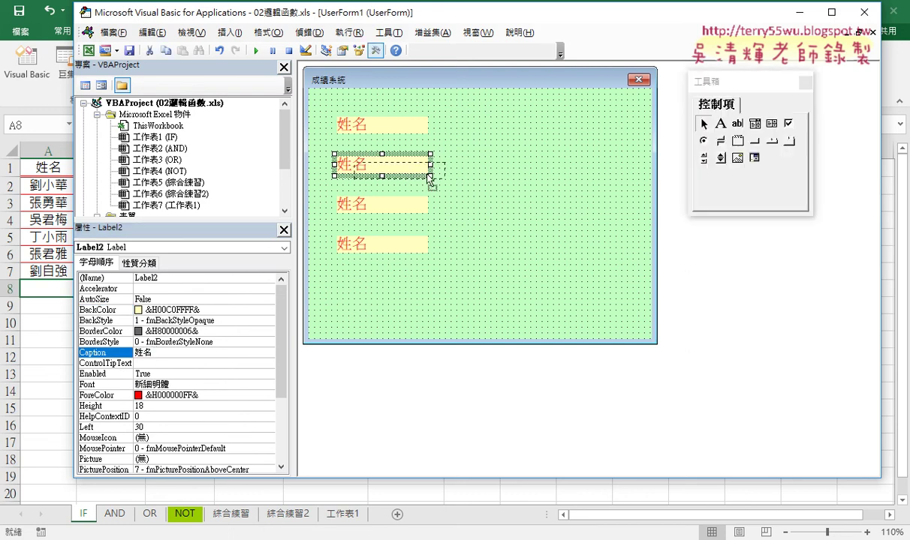
left_click_drag(400, 211, 389, 211)
left_click(406, 247)
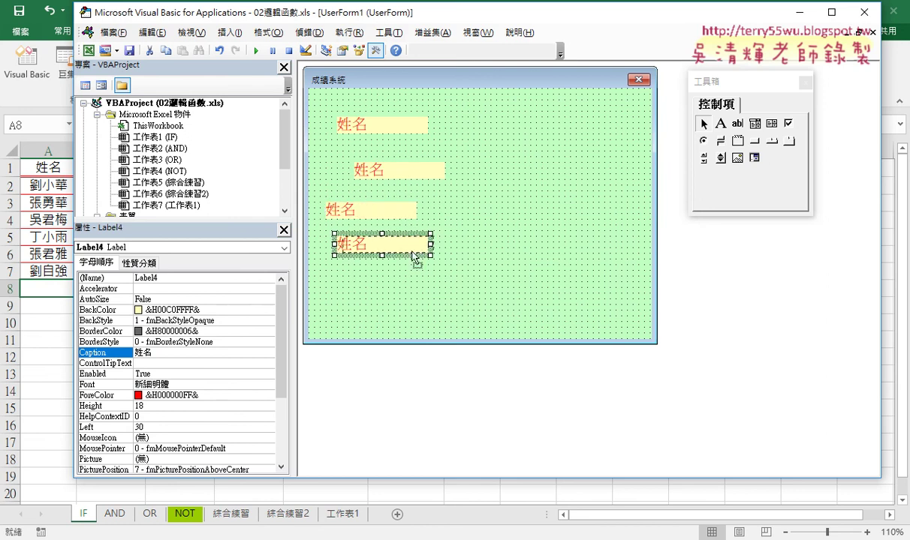
left_click_drag(415, 257, 423, 255)
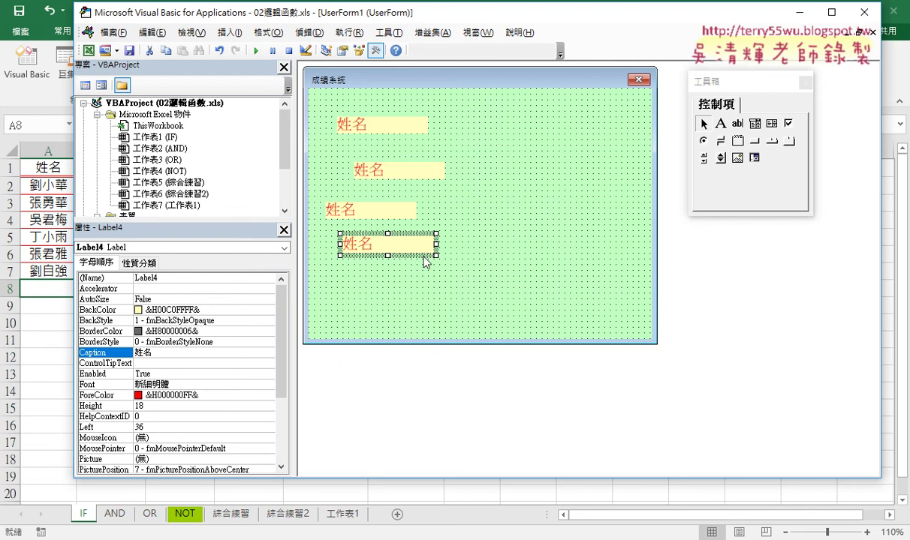
left_click(487, 270)
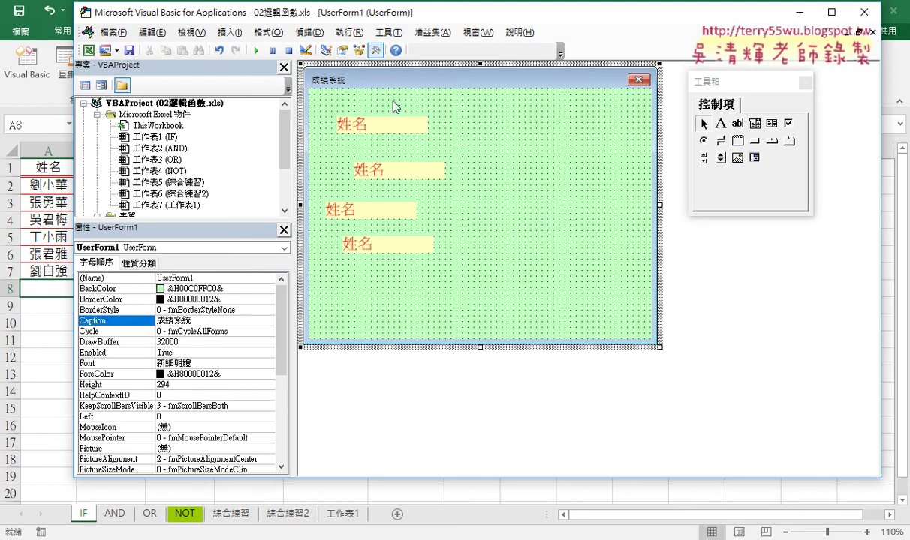
Select all four 姓名 labels and align them on their left edges (對齊 > 主控項左緣)
left_click_drag(367, 94, 361, 287)
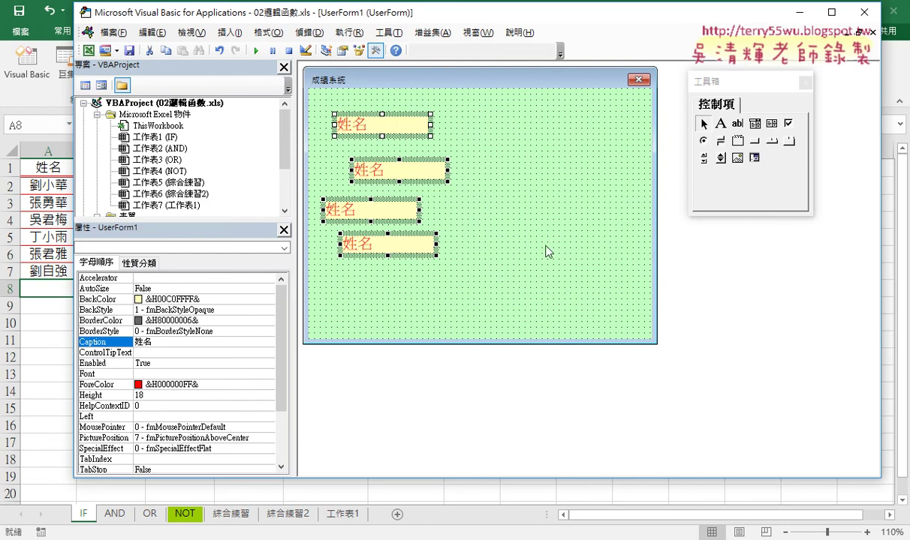
left_click(267, 38)
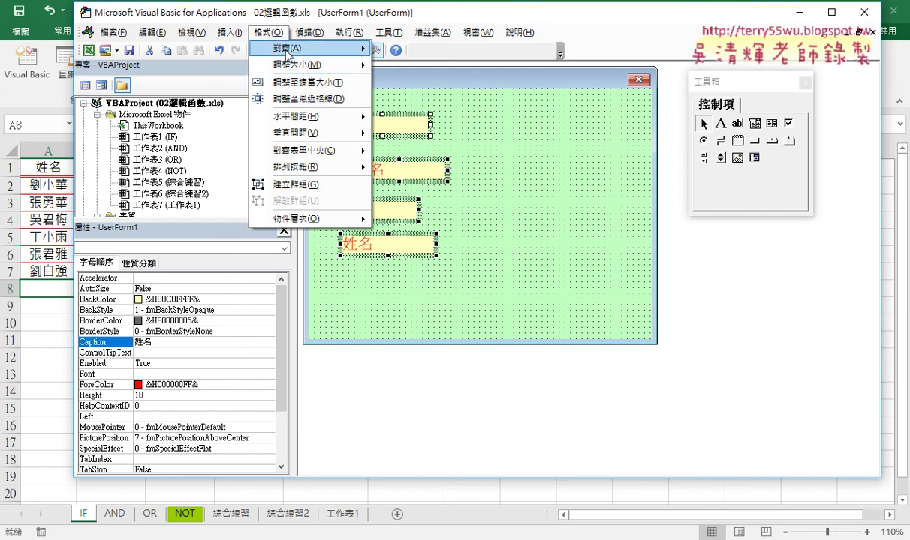
mouse_move(286, 52)
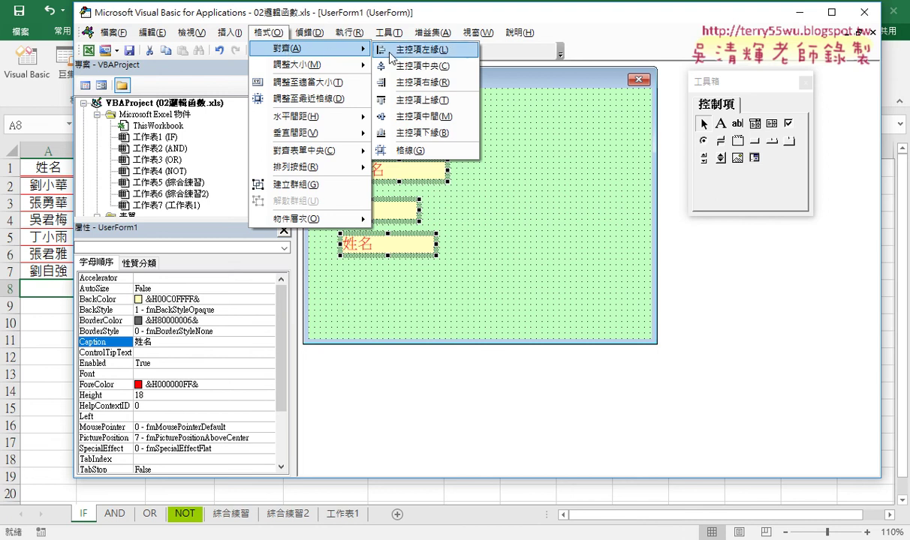
left_click(422, 50)
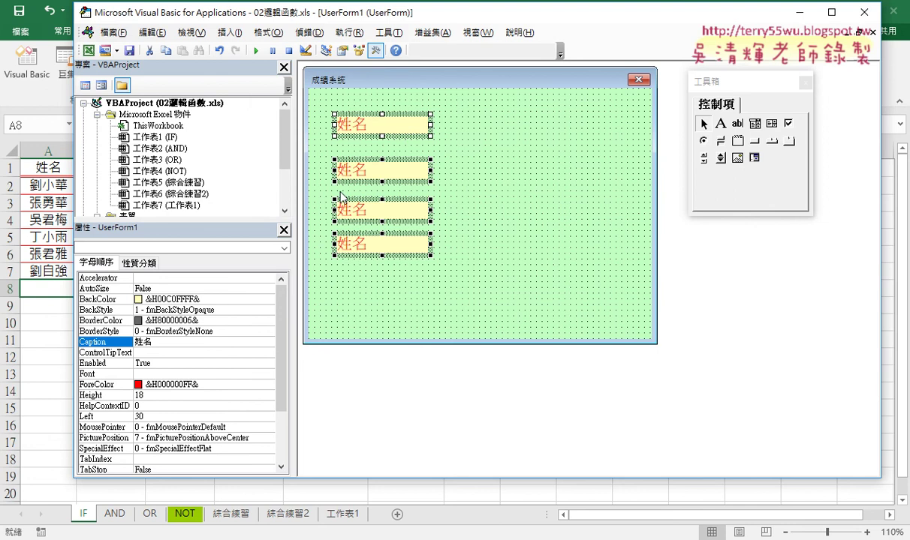
Make the vertical gaps between the four labels equal (垂直間距 > 相等)
left_click(269, 33)
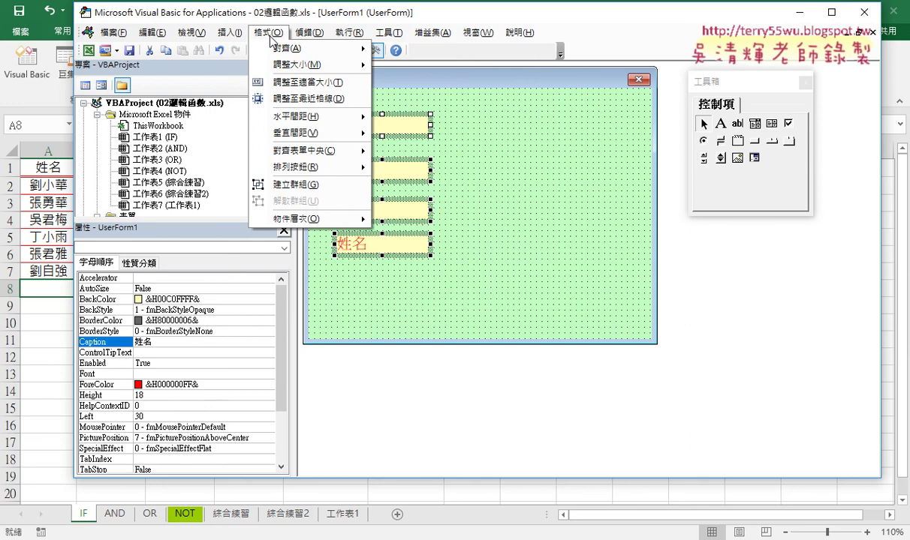
mouse_move(278, 133)
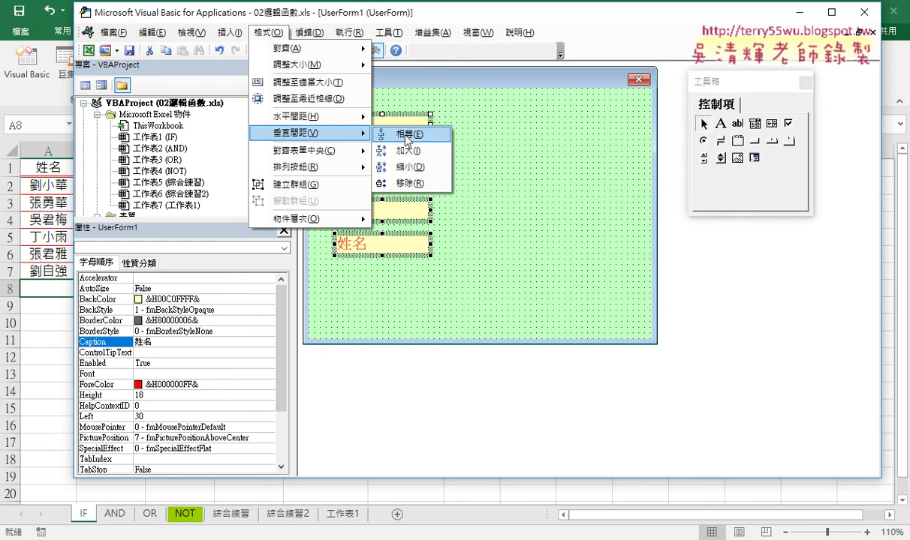
left_click(405, 136)
left_click(493, 189)
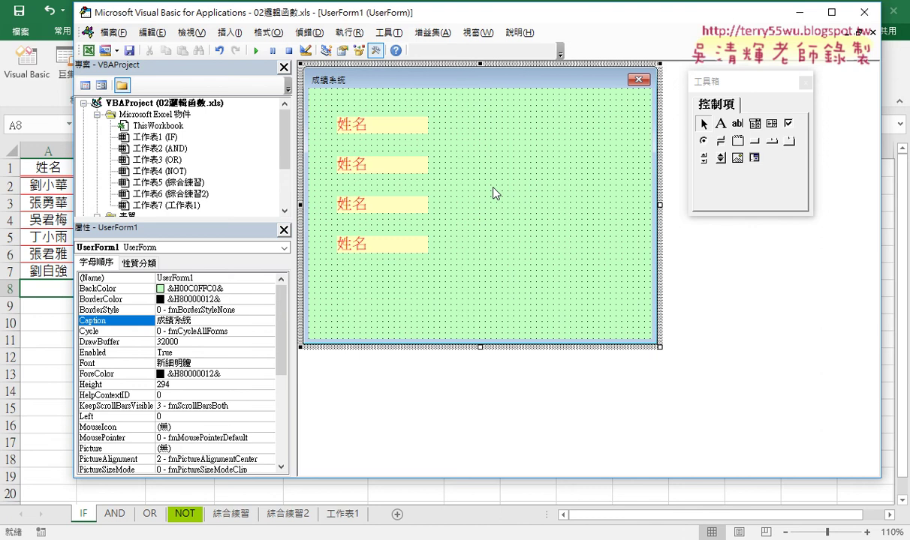
left_click(268, 32)
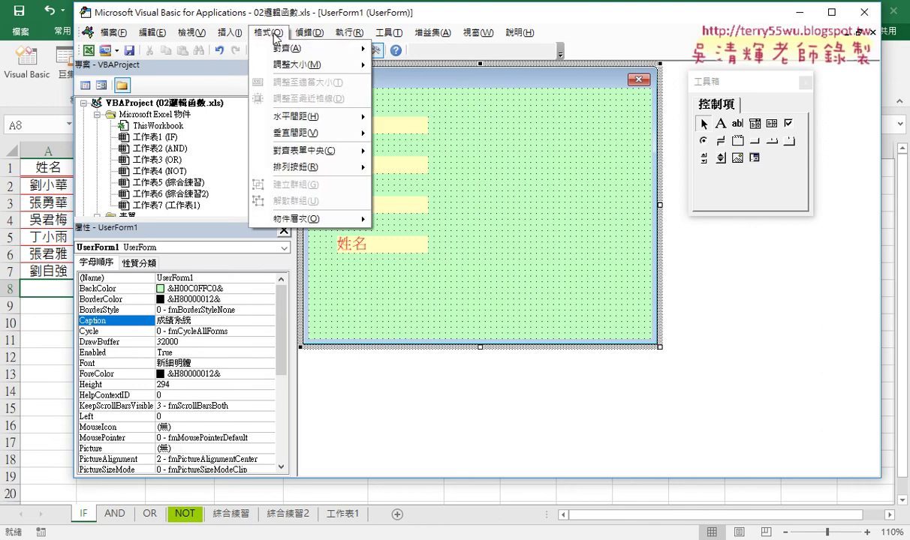
mouse_move(292, 121)
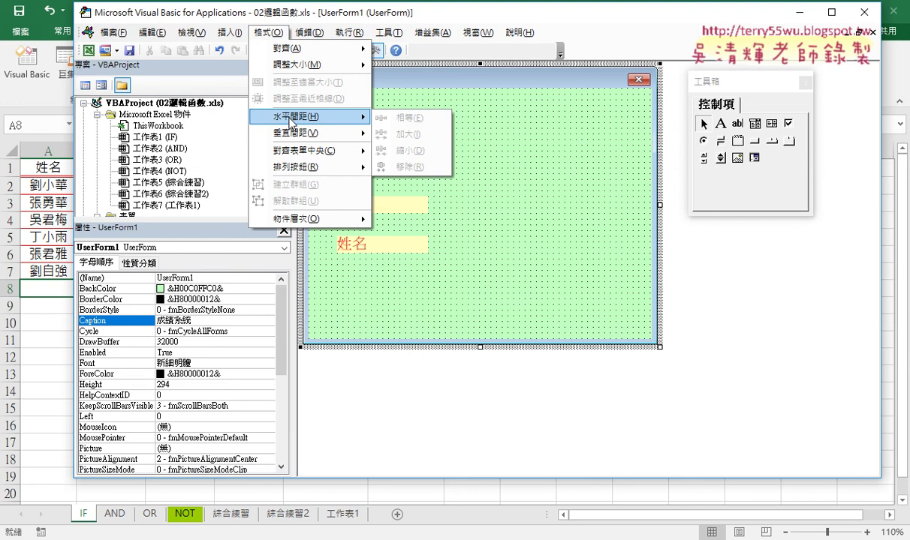
left_click(518, 239)
Widen the form slightly, draw a text box beside the first 姓名 label, and preview it
left_click_drag(658, 205, 675, 205)
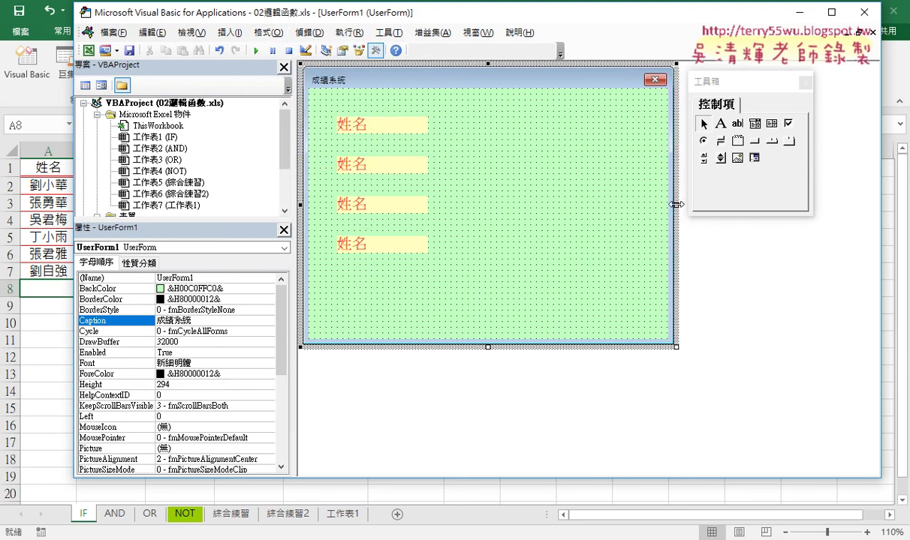
left_click(739, 126)
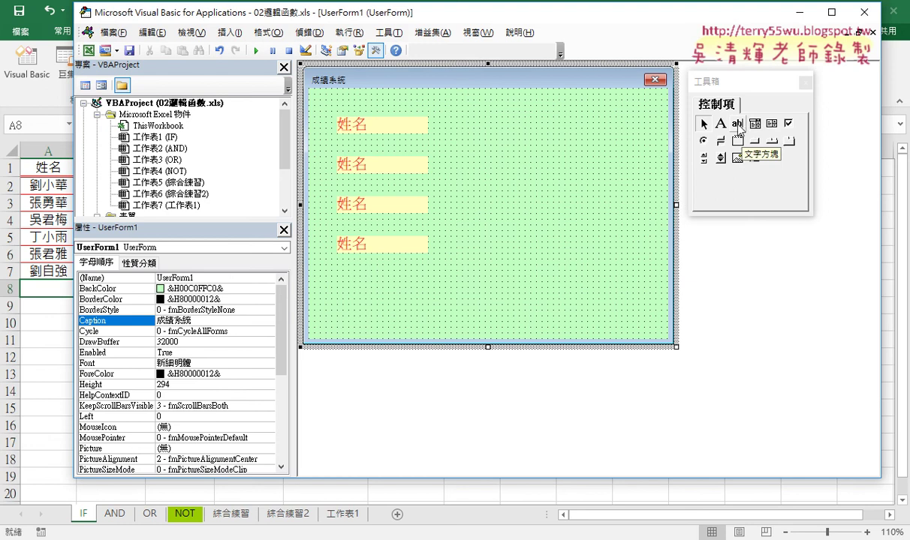
left_click_drag(445, 117, 555, 141)
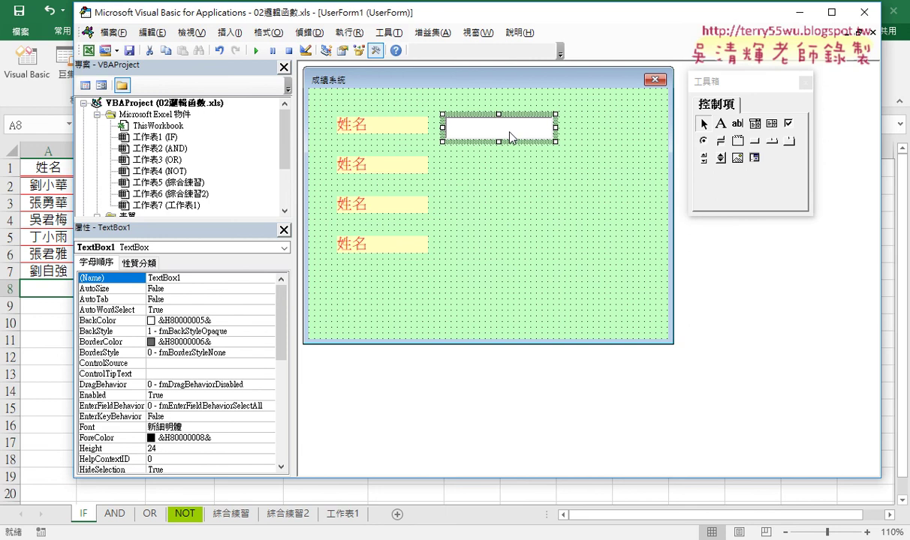
left_click(256, 52)
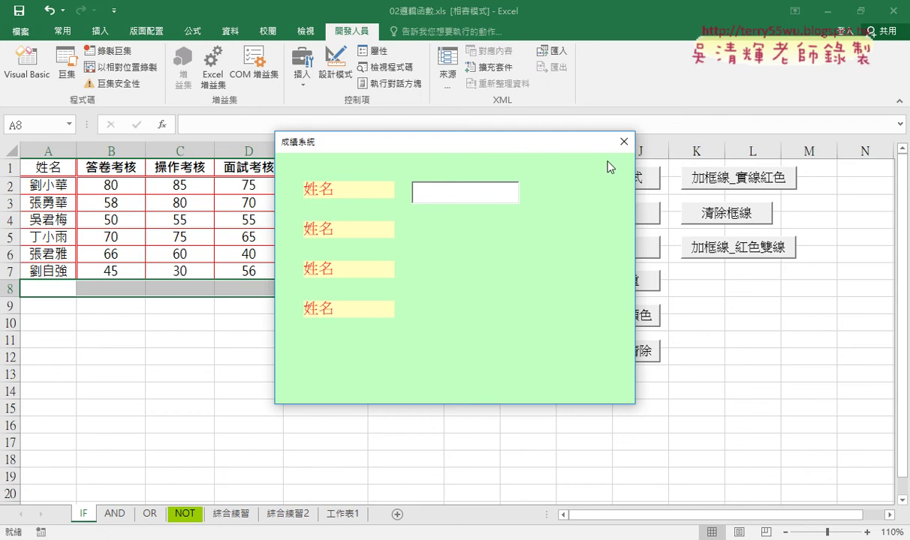
left_click(624, 141)
Set the new text box's font size to 14
left_click(466, 134)
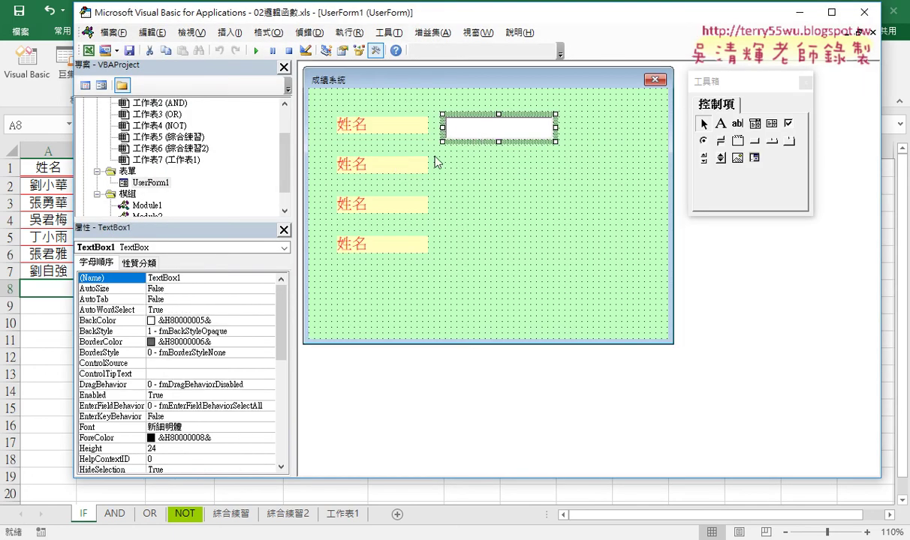
left_click(98, 427)
left_click(268, 427)
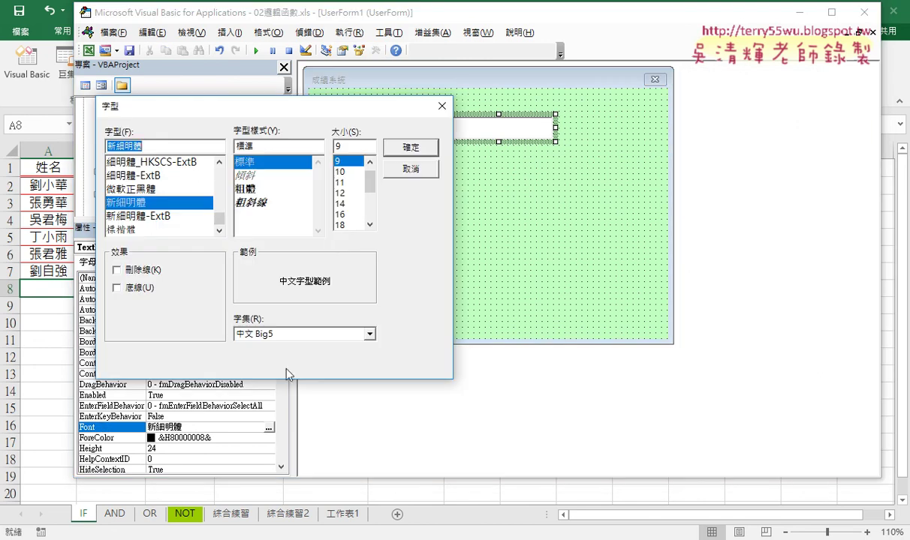
left_click(349, 214)
left_click(356, 205)
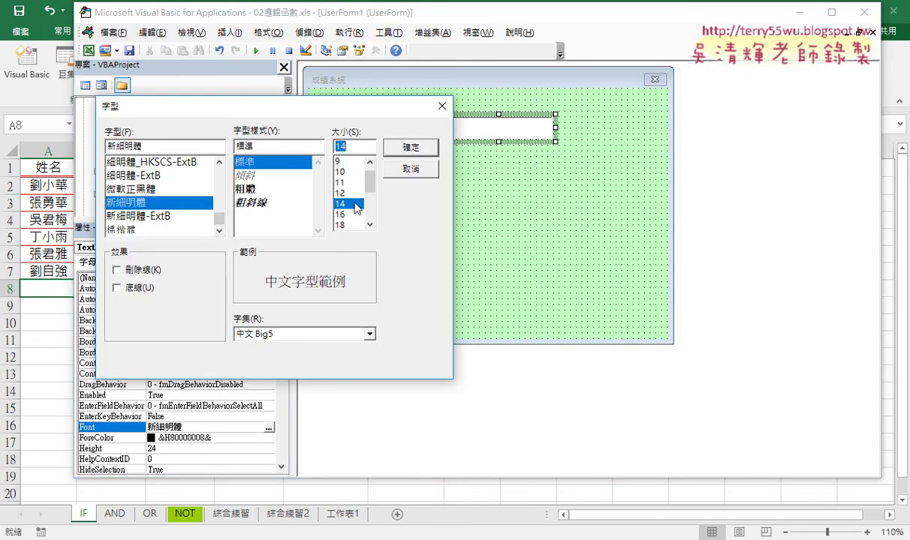
left_click(384, 146)
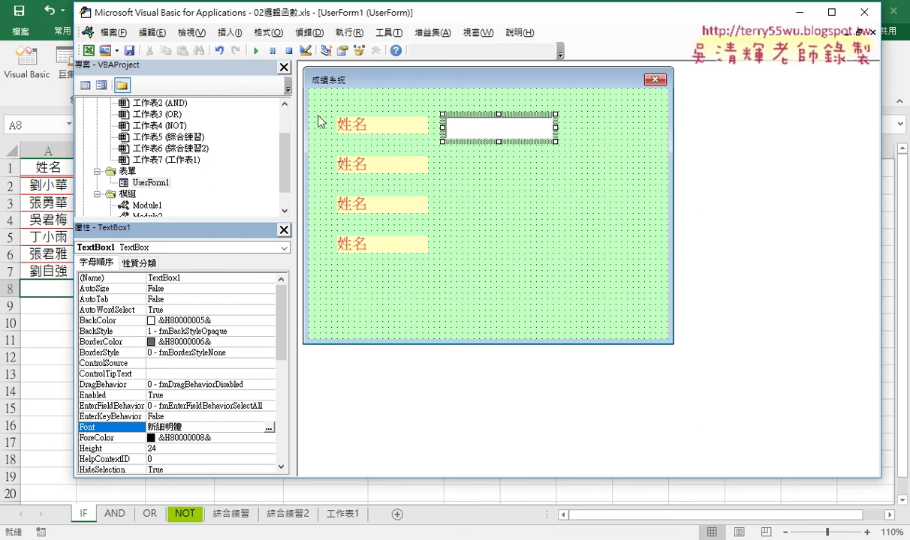
Run the form over the sheet, then copy the text box beside the second 姓名 label
left_click(257, 51)
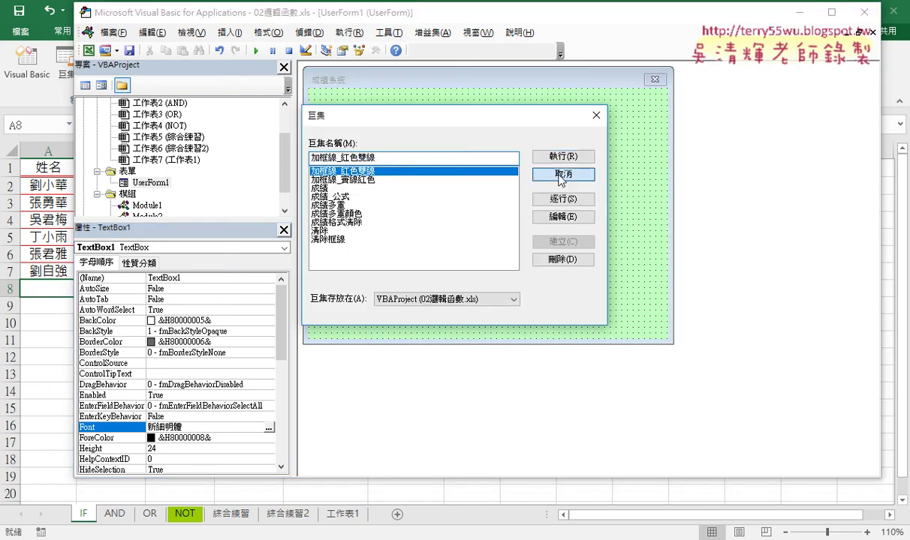
left_click(529, 169)
left_click(256, 51)
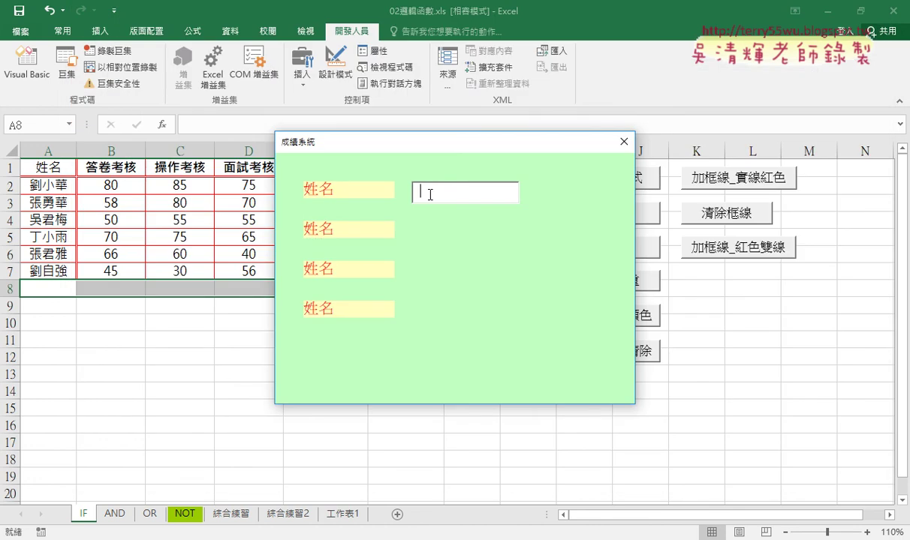
left_click(623, 141)
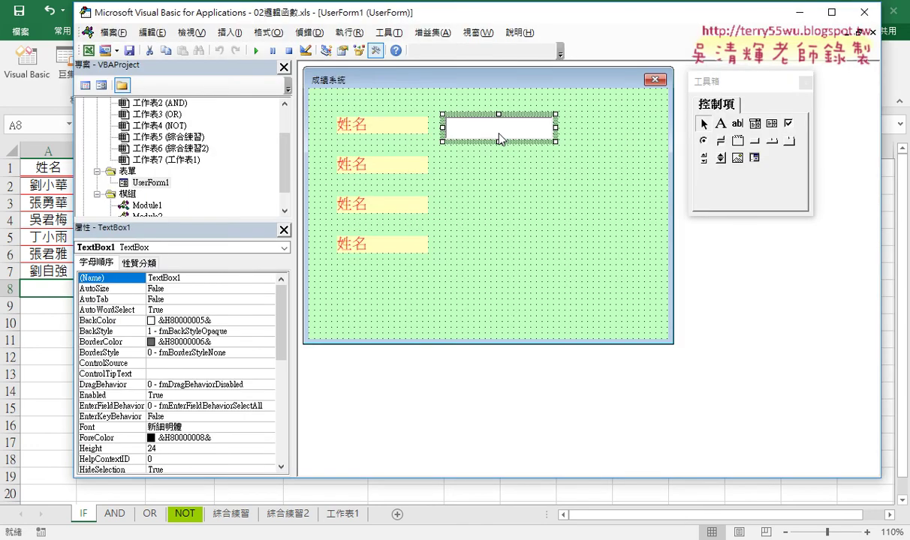
mouse_move(501, 138)
left_mouse_down()
mouse_move(497, 175)
mouse_move(516, 245)
left_mouse_up()
Give the four text boxes equal vertical spacing, then widen the form slightly
left_click(593, 225)
left_click_drag(479, 89, 475, 283)
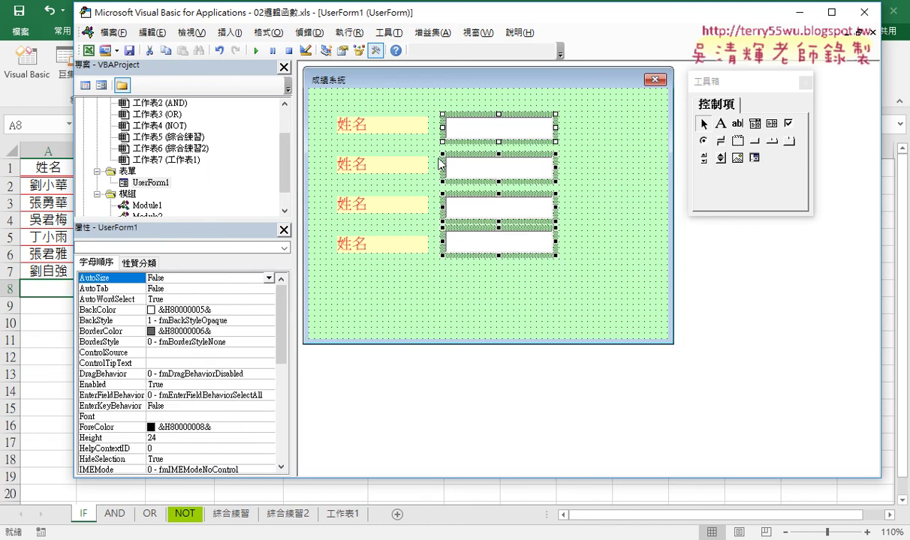
left_click(267, 32)
mouse_move(292, 135)
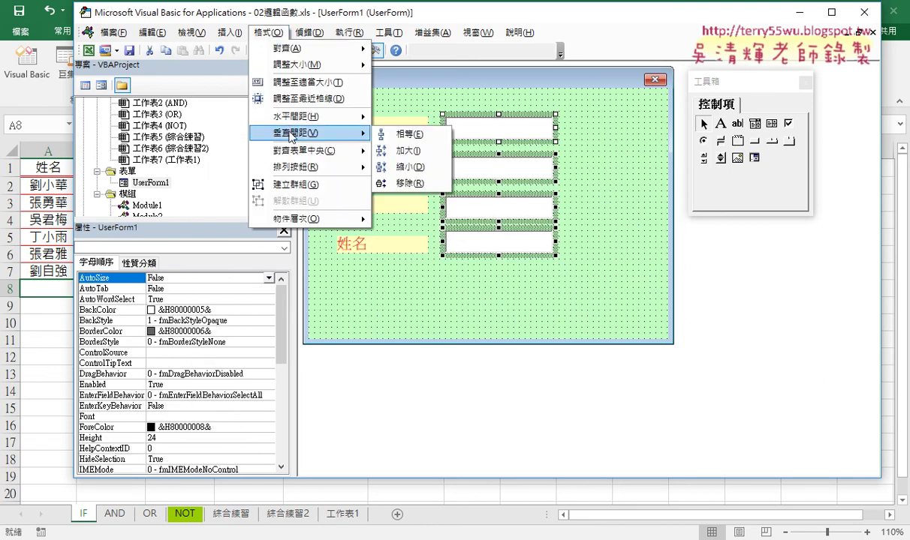
left_click(406, 136)
left_click(605, 187)
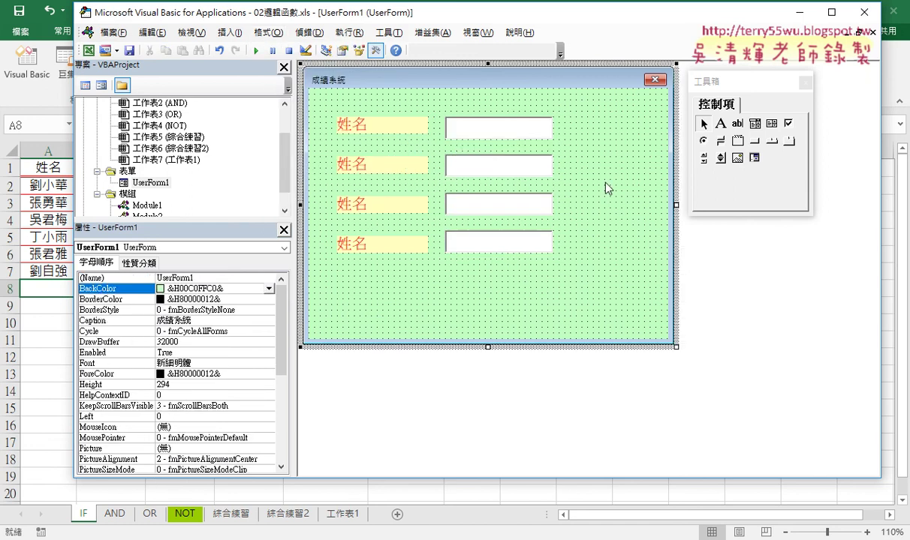
left_click_drag(673, 205, 686, 206)
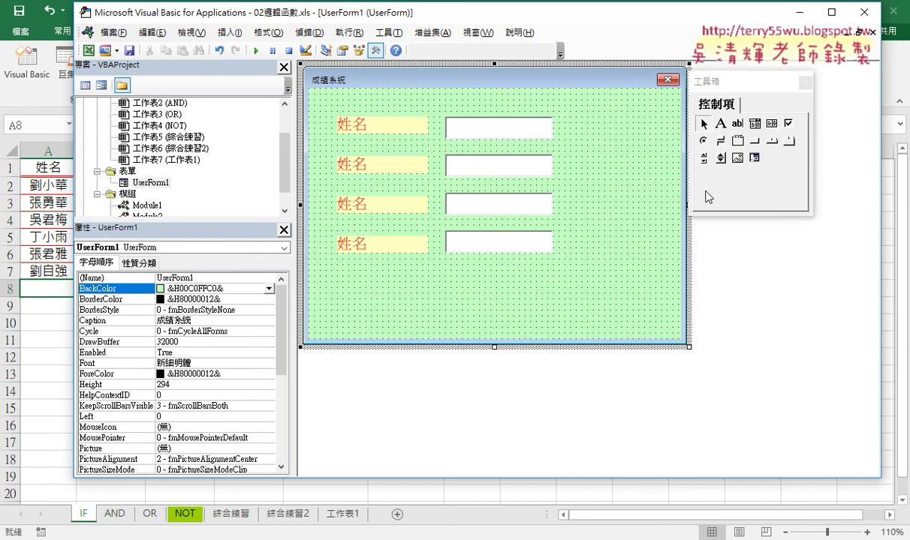
Draw a command button at the form's upper right captioned 新增
left_click(757, 152)
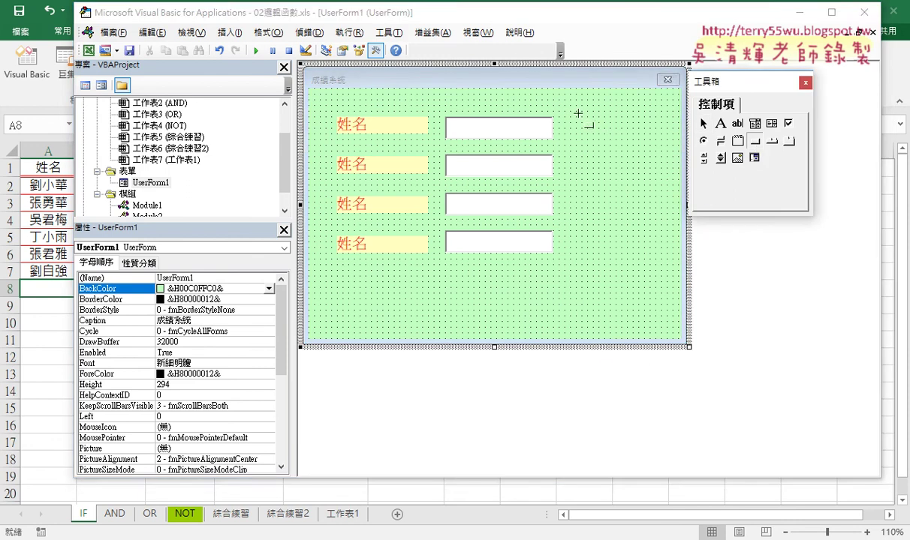
left_click_drag(575, 112, 658, 141)
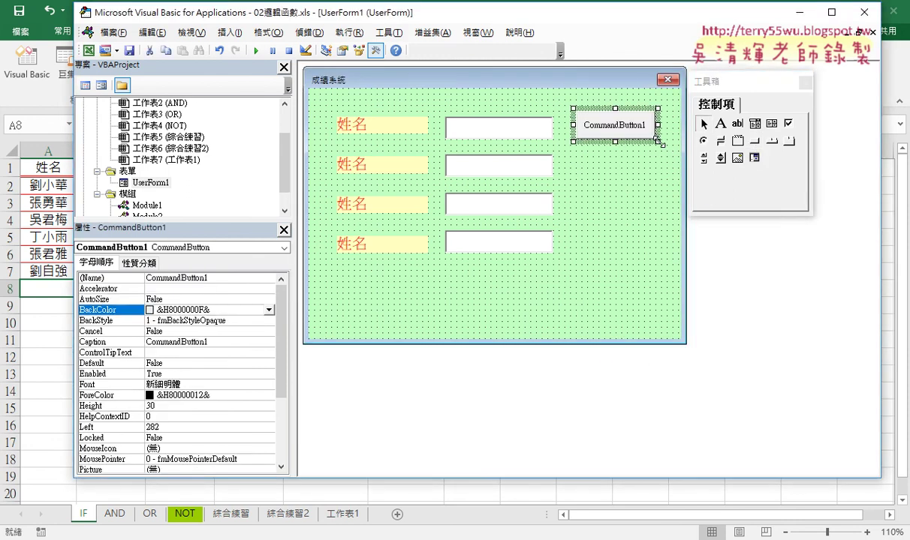
left_click(99, 342)
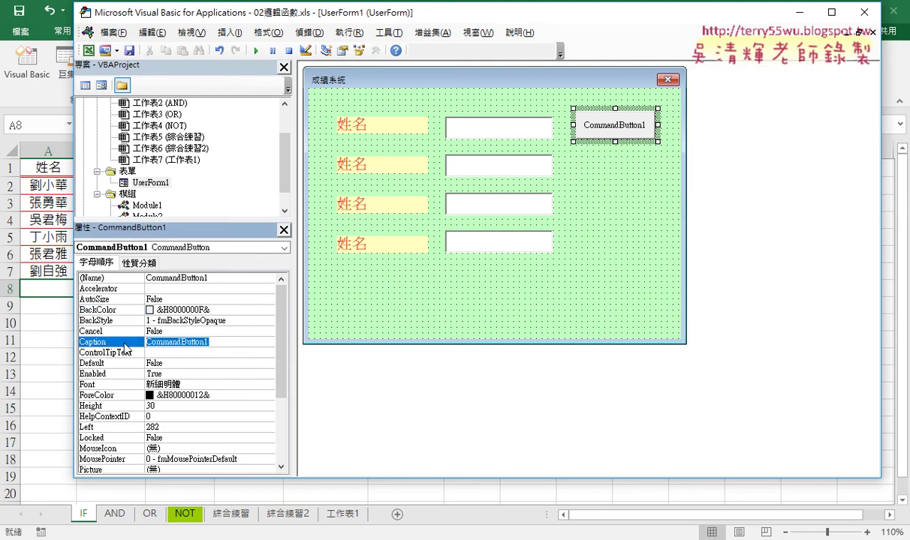
type("新增")
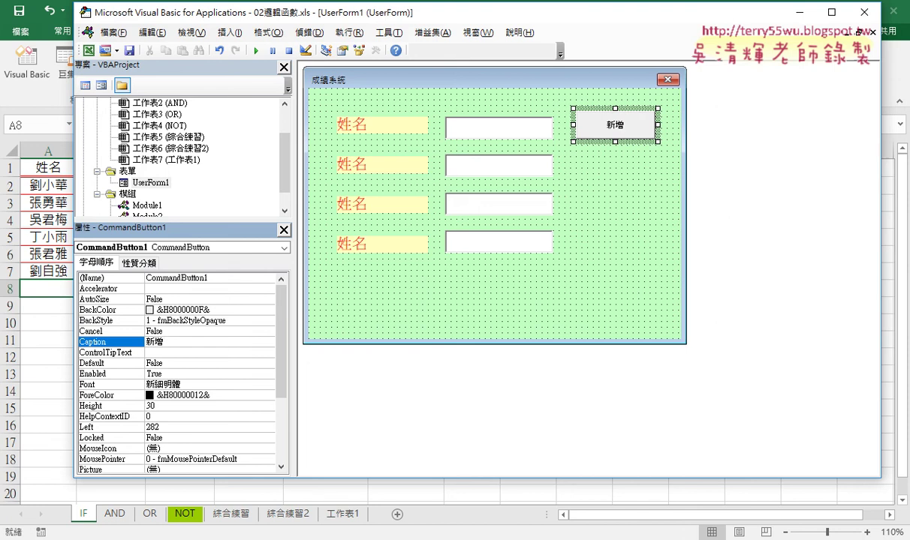
Enlarge the 新增 button's caption font size
left_click(105, 388)
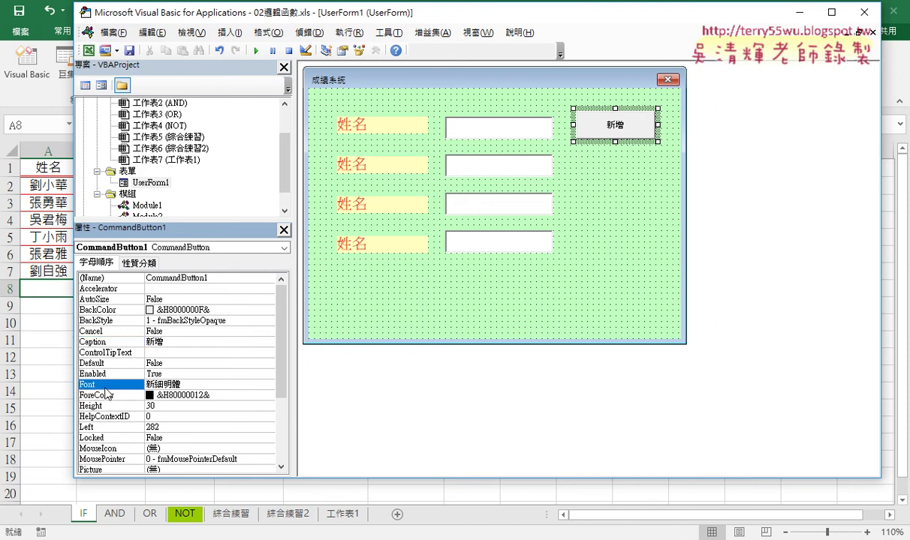
left_click(270, 383)
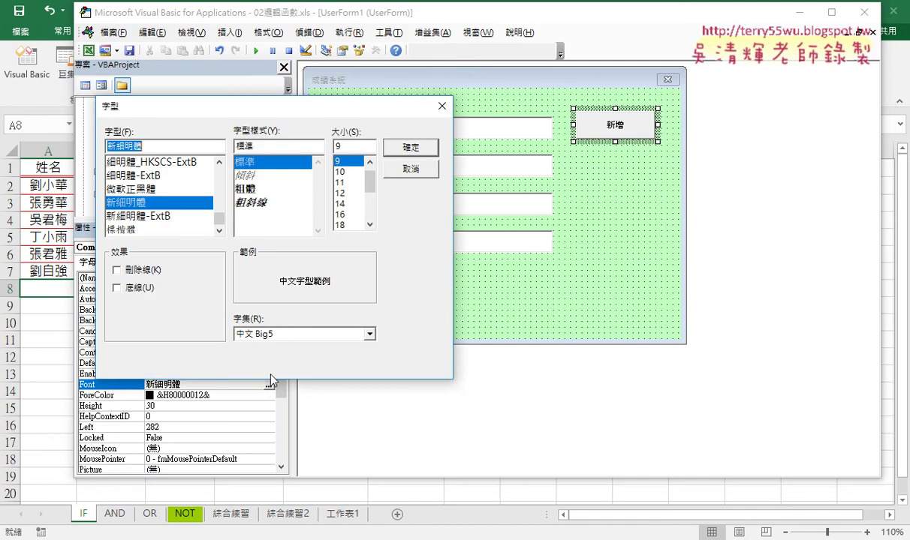
left_click(337, 204)
left_click(389, 146)
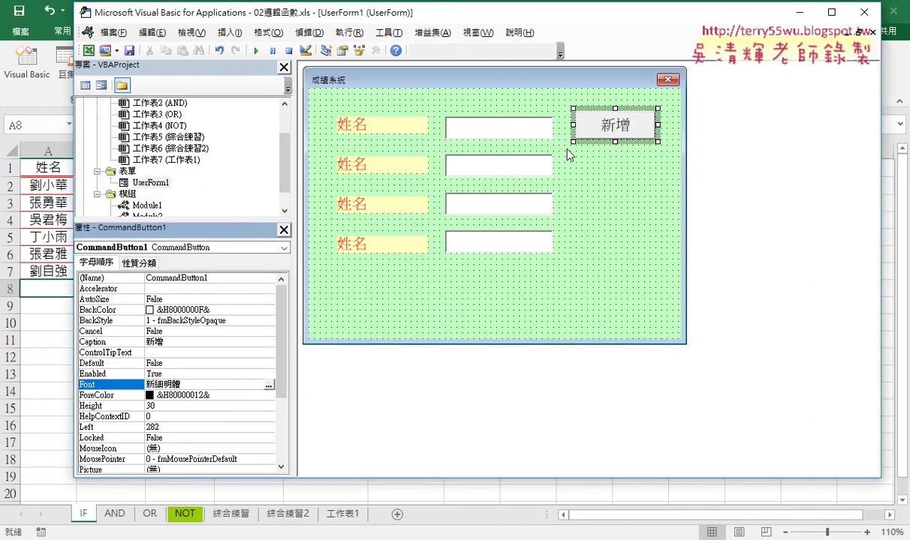
Make the 新增 caption red on a light yellow background
left_click(106, 395)
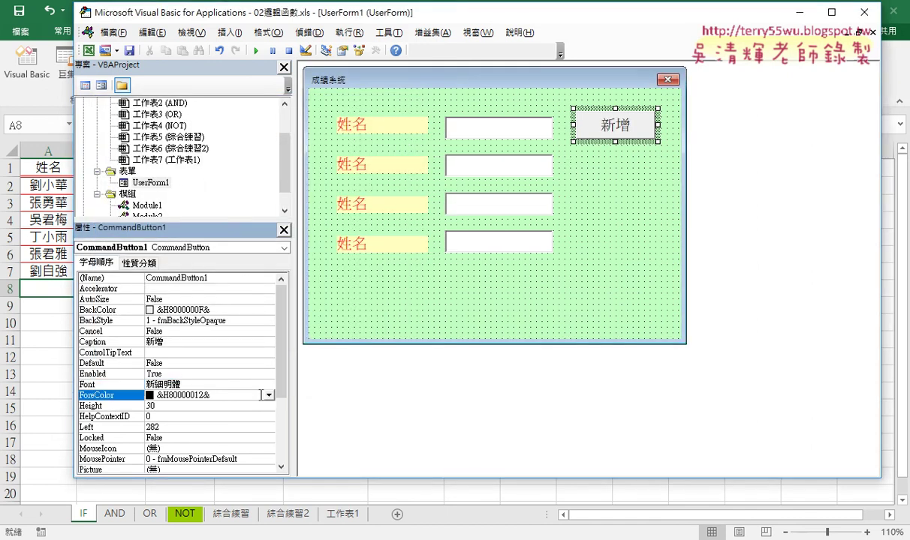
left_click(268, 395)
left_click(157, 409)
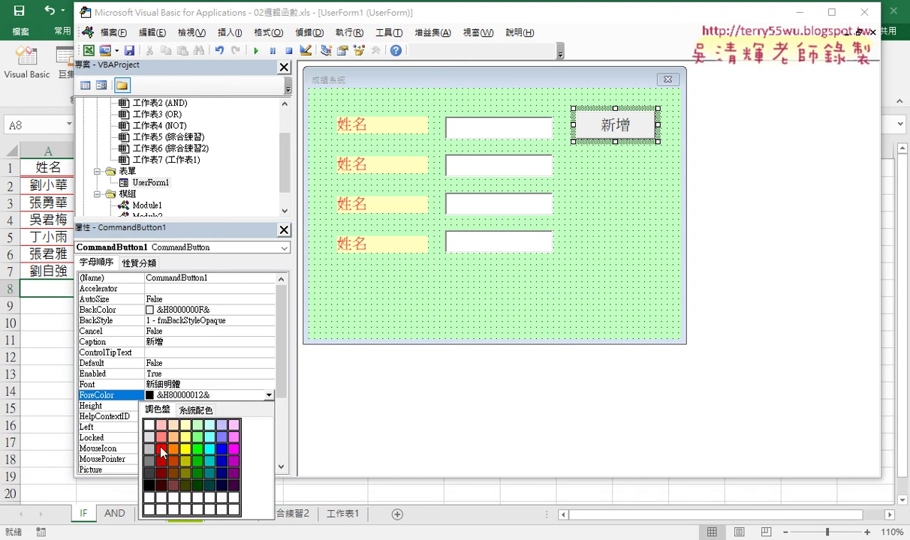
left_click(161, 449)
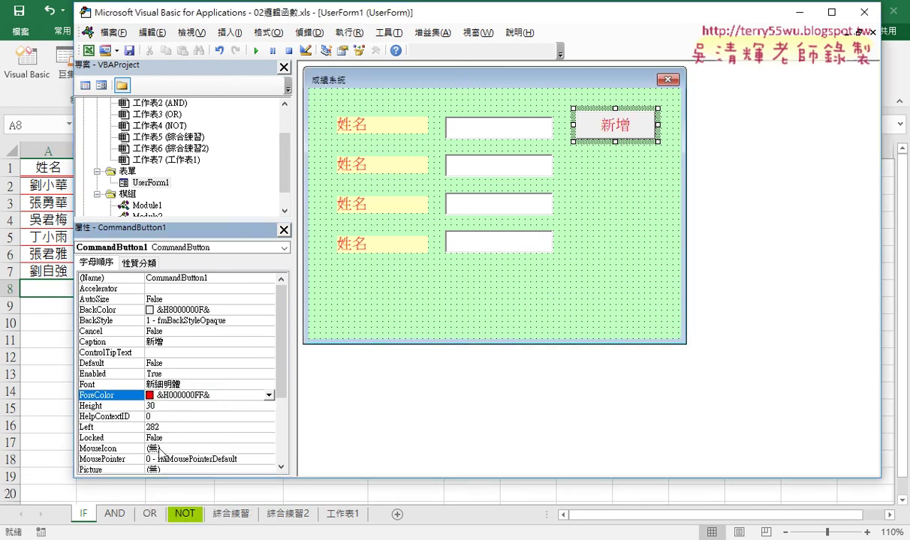
left_click(116, 310)
left_click(269, 310)
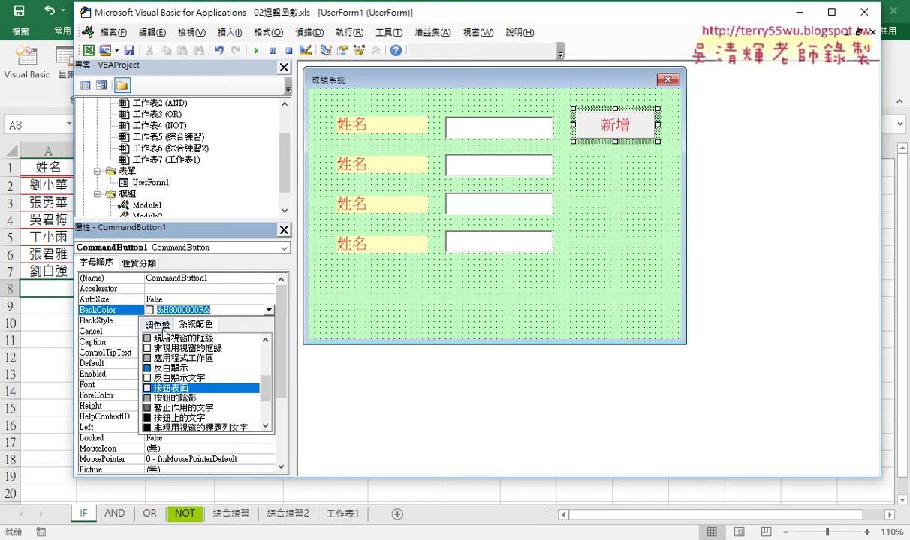
left_click(157, 325)
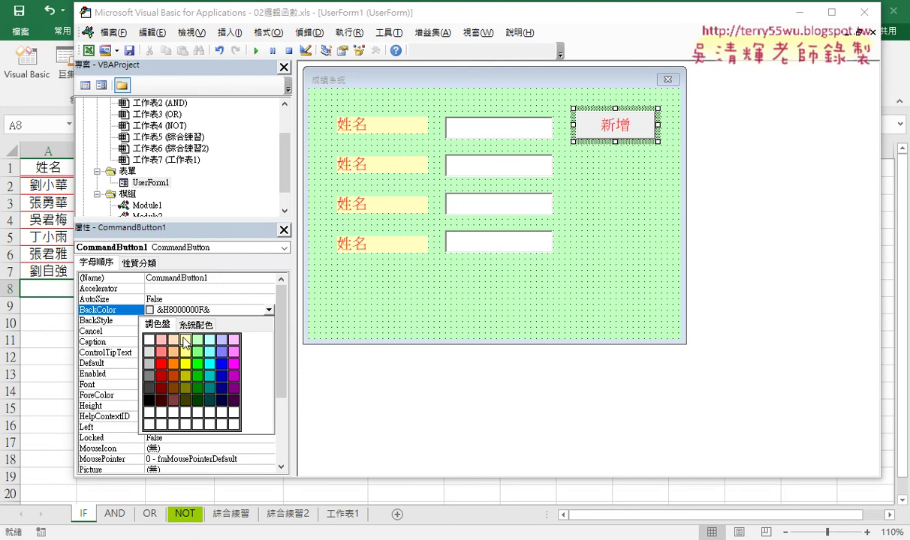
left_click(184, 339)
left_click(616, 230)
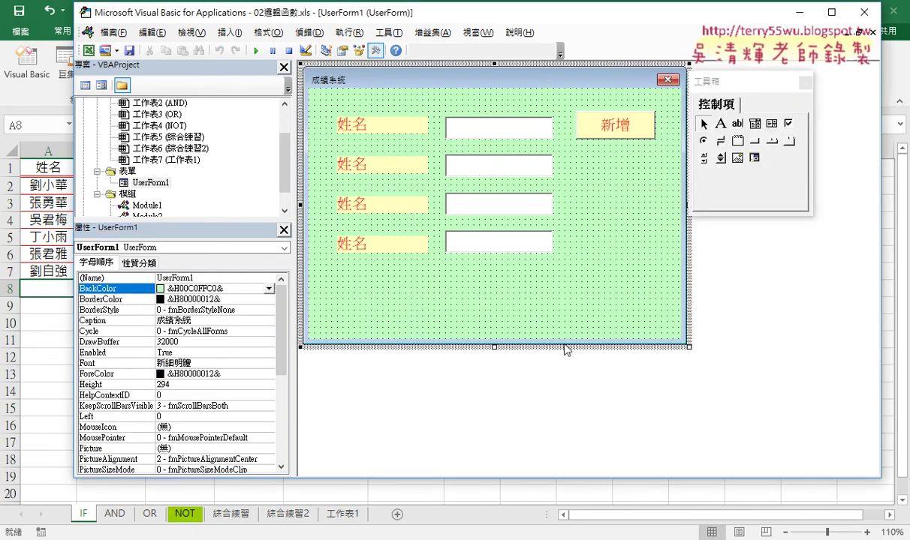
Shorten the form toward a 237.75 height and narrow it slightly from the right
left_click_drag(495, 346, 494, 293)
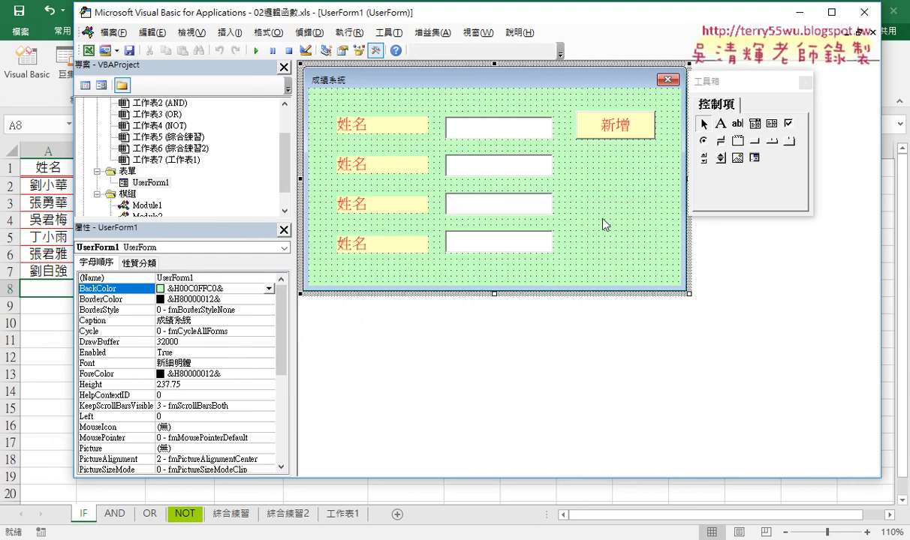
left_click_drag(700, 87, 777, 90)
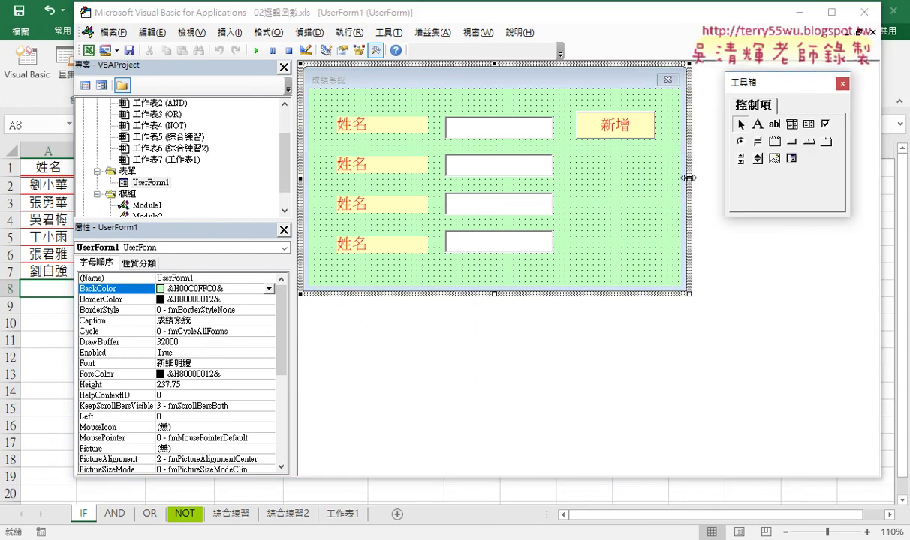
left_click_drag(689, 178, 678, 178)
Try shifting all controls up-left, undo it, then shrink the form snugly around them
left_click_drag(310, 95, 635, 263)
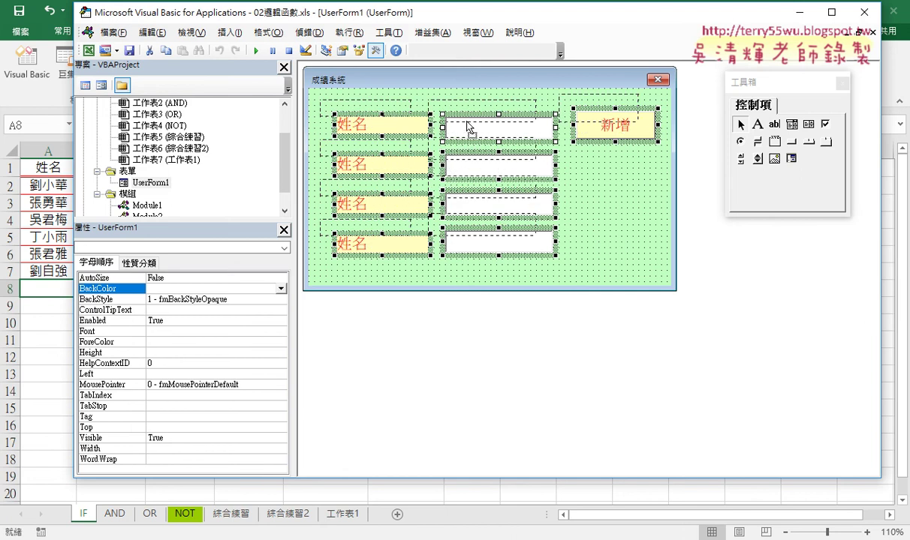
left_click_drag(494, 155, 475, 137)
left_click(598, 112)
key("ctrl+z")
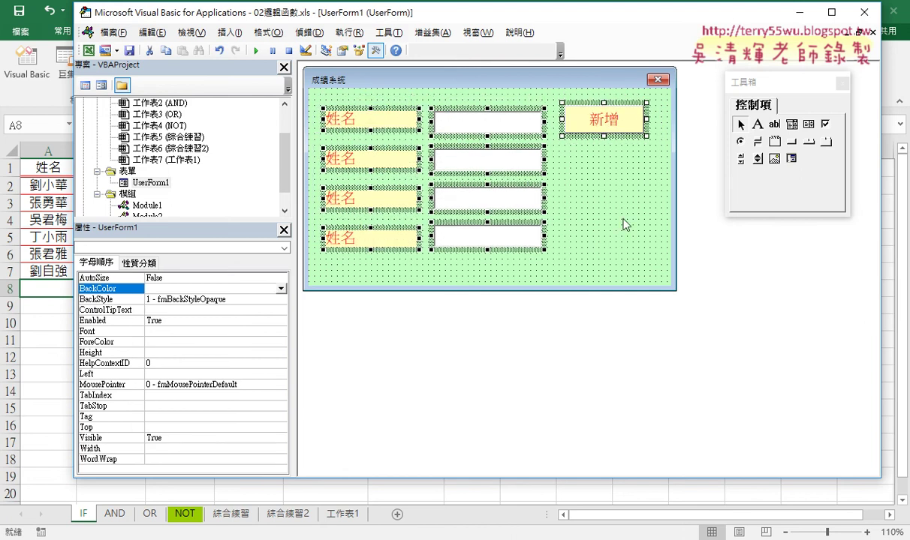
left_click(591, 209)
left_click_drag(680, 294, 662, 277)
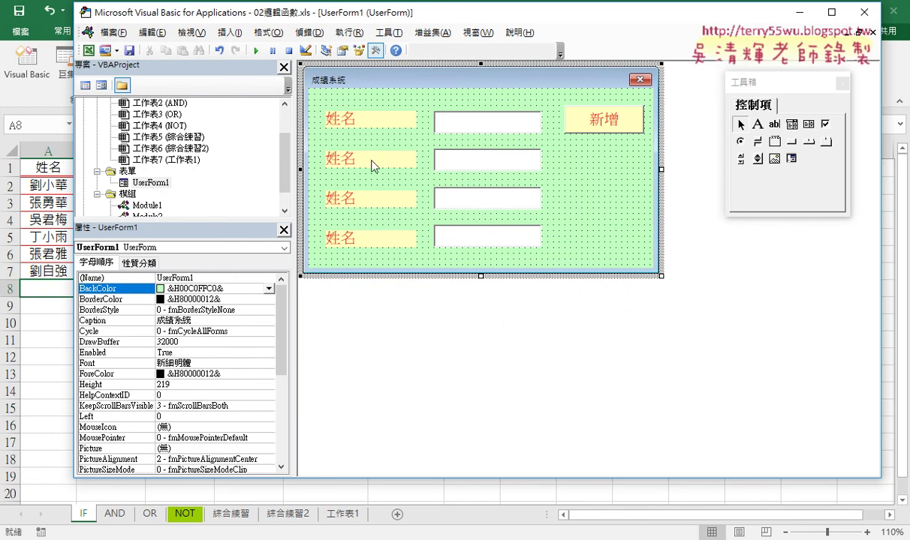
left_click(351, 153)
Check the 答卷考核 heading in cell B1 on the worksheet, then go back to the VBA editor
key("alt+F11")
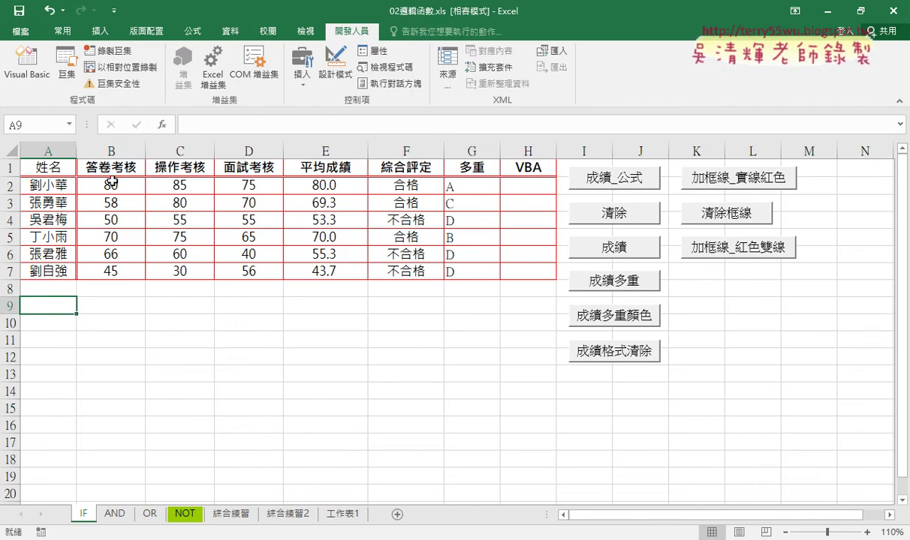
left_click(105, 166)
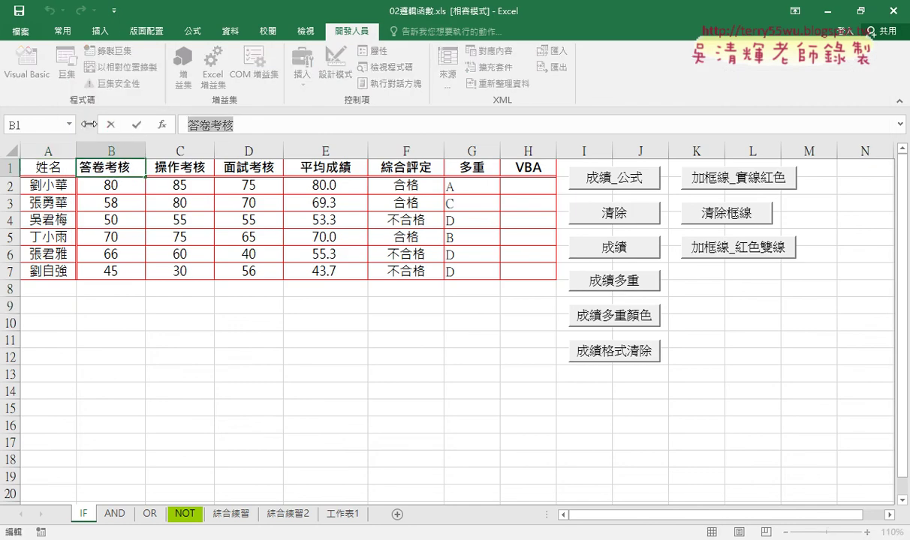
left_click(34, 75)
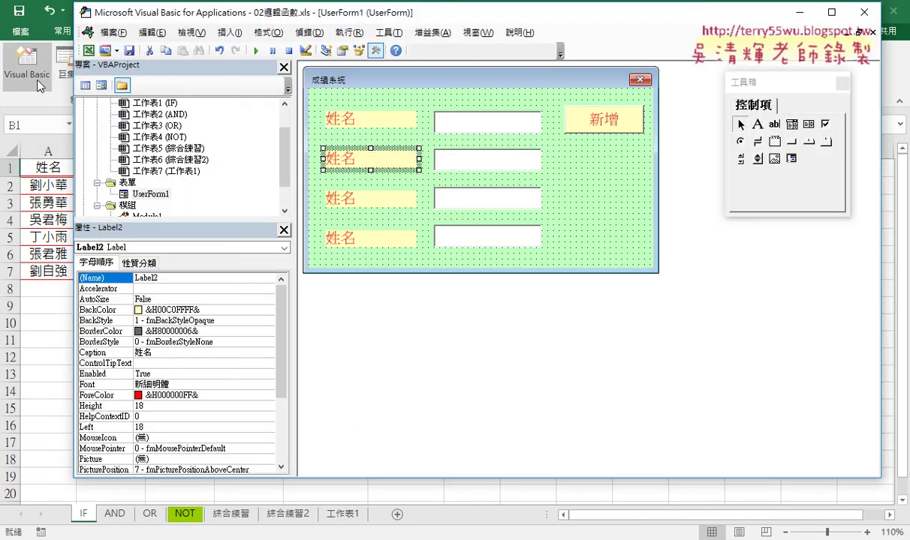
Rename the second 姓名 label to 答卷考核 and test-run the 成績系統 form
left_click(91, 353)
type("答卷考核")
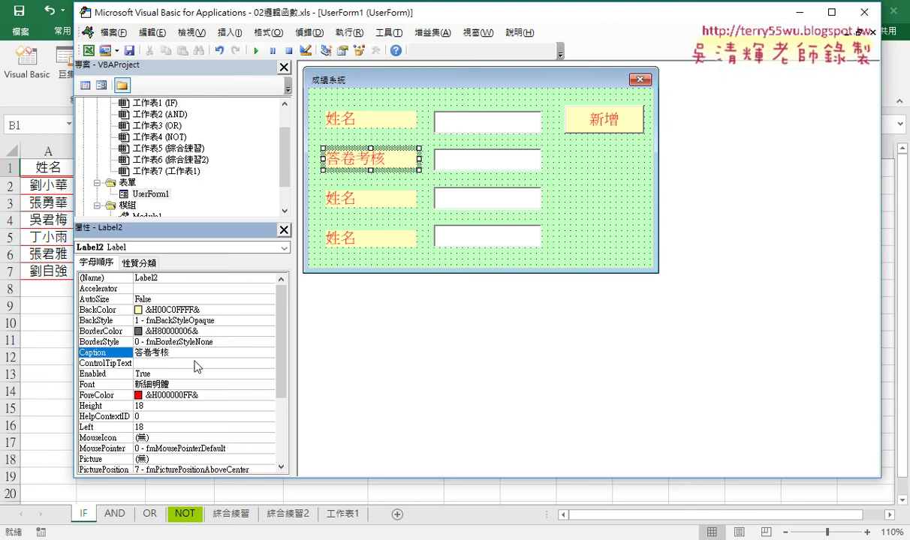
left_click(608, 189)
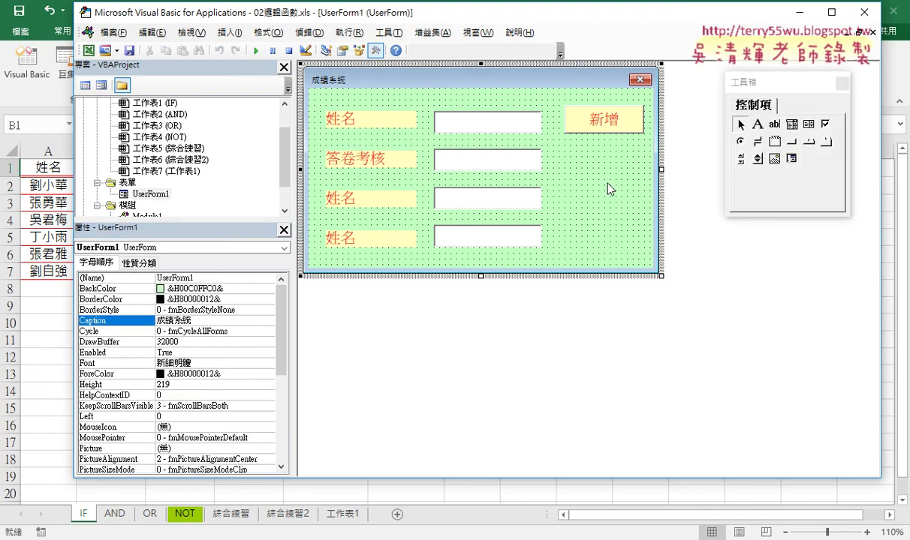
left_click(254, 52)
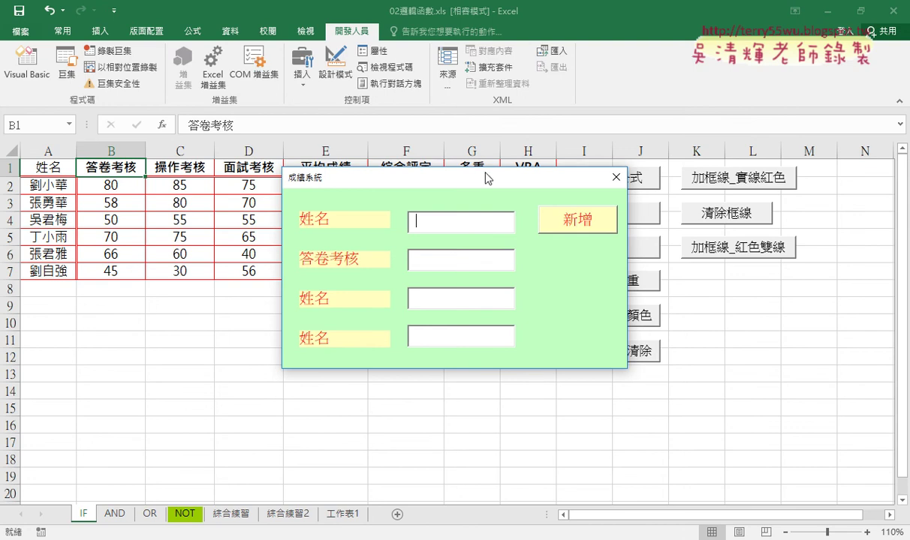
left_click(615, 177)
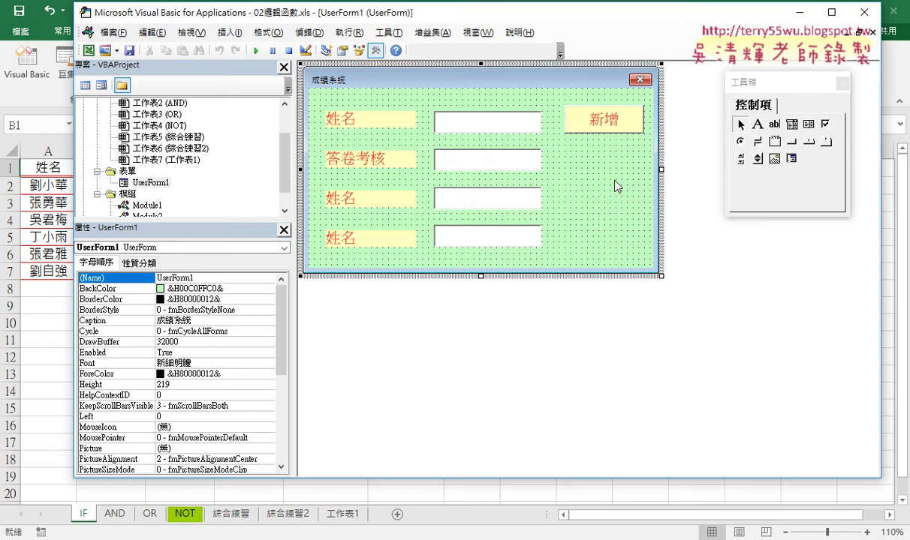
right_click(148, 137)
mouse_move(190, 204)
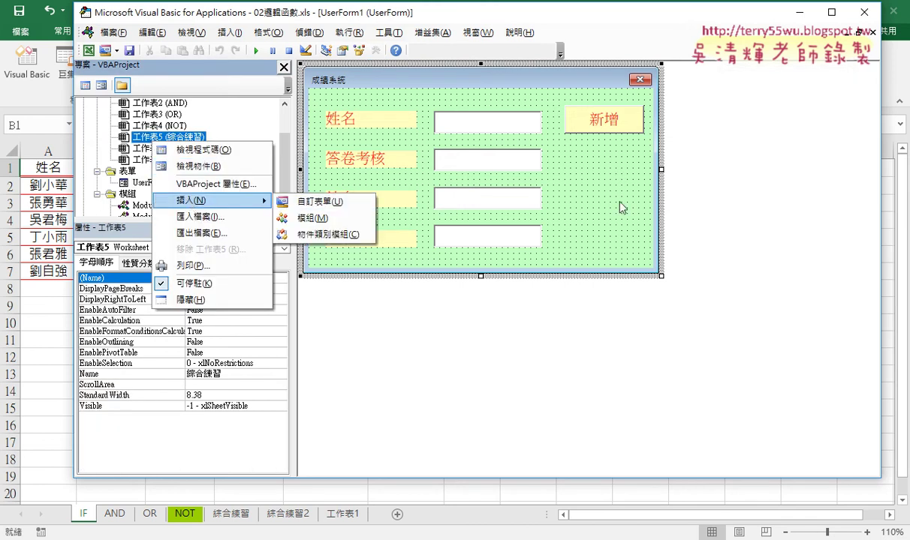
left_click(592, 195)
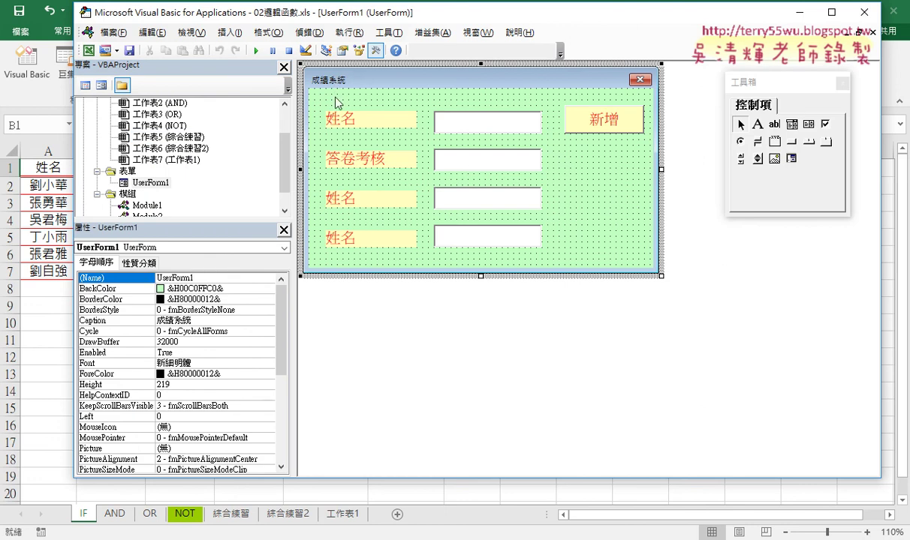
left_click(105, 302)
left_click(118, 290)
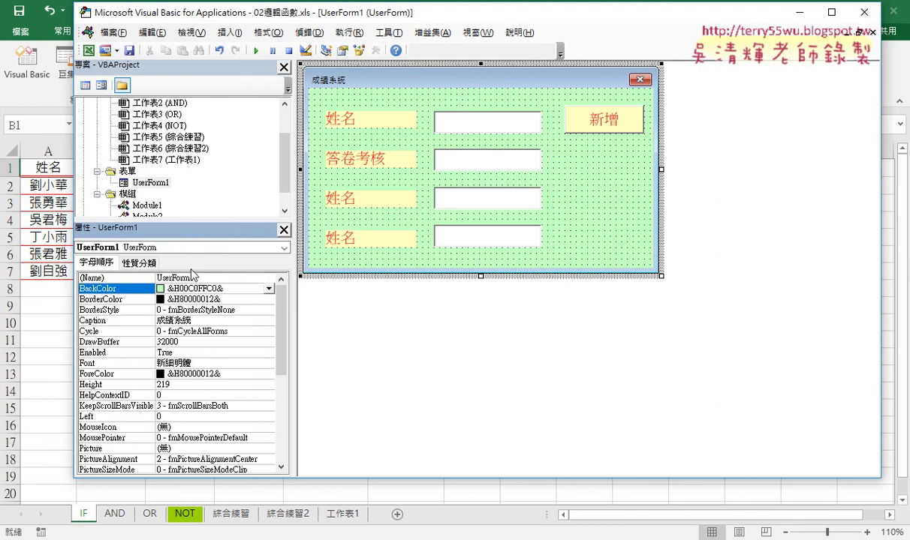
left_click(583, 197)
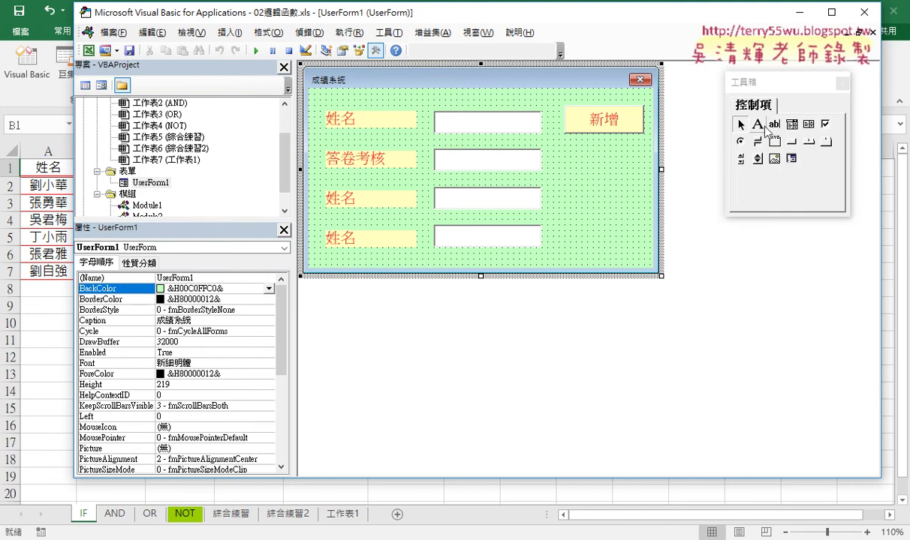
left_click(590, 139)
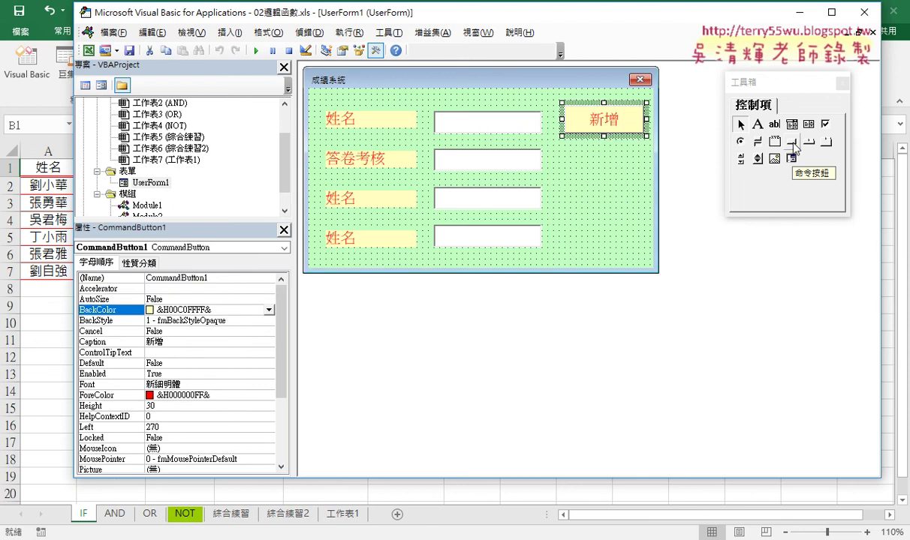